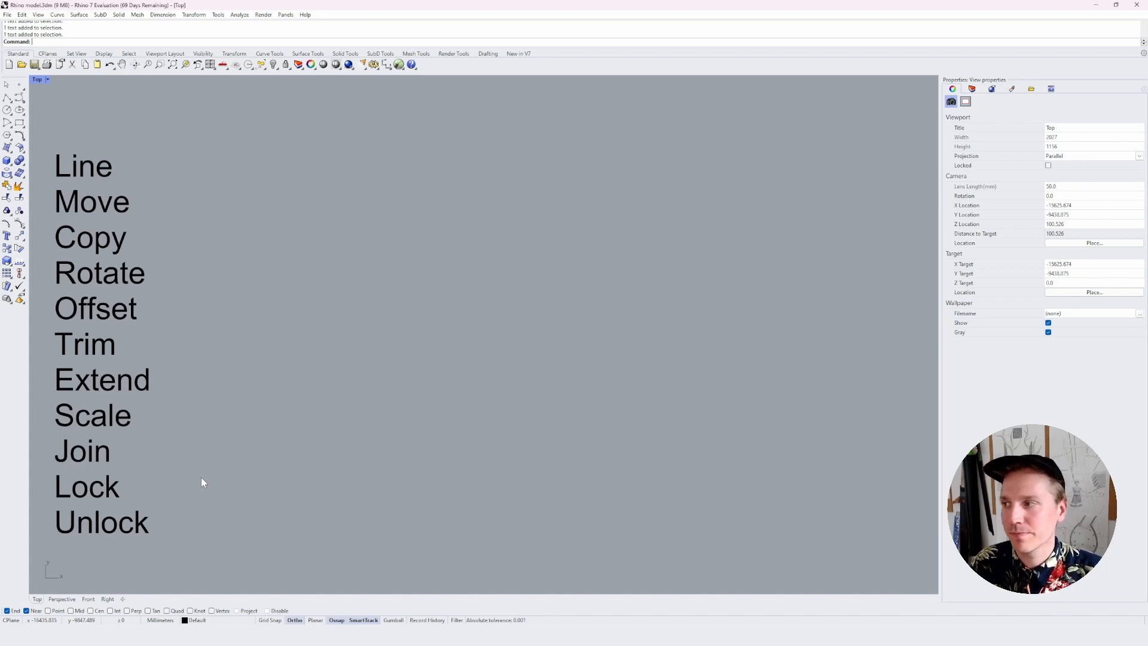
# Draw a vertical line downward in the empty area beside the list of command names
pyautogui.write('line')
pyautogui.press('Return')
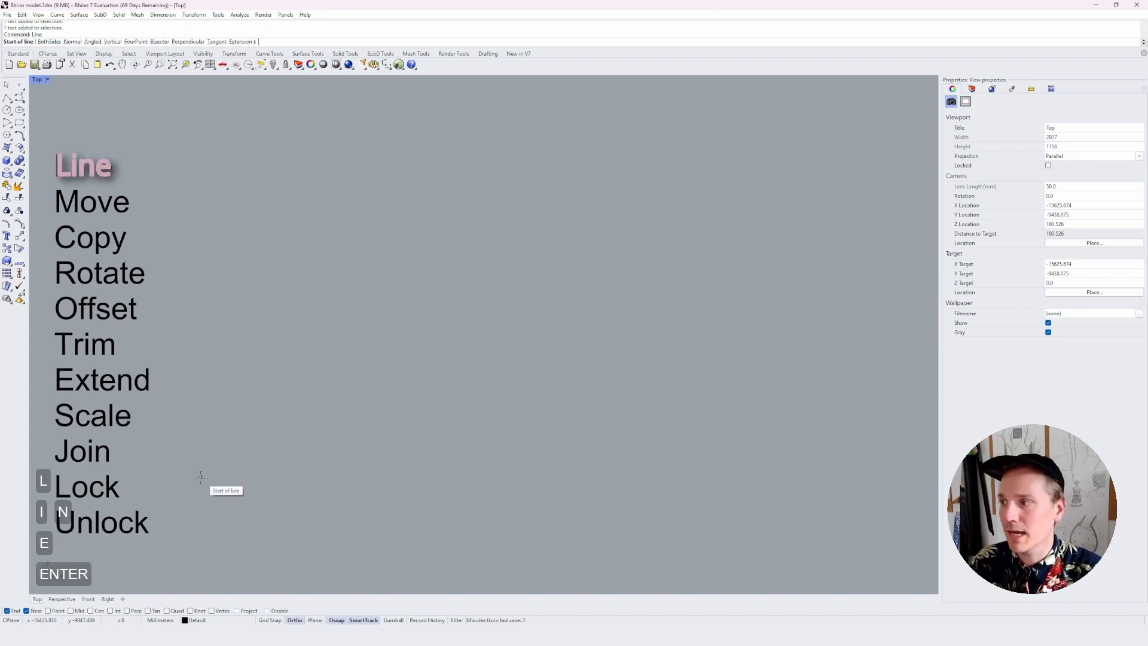
pyautogui.click(297, 216)
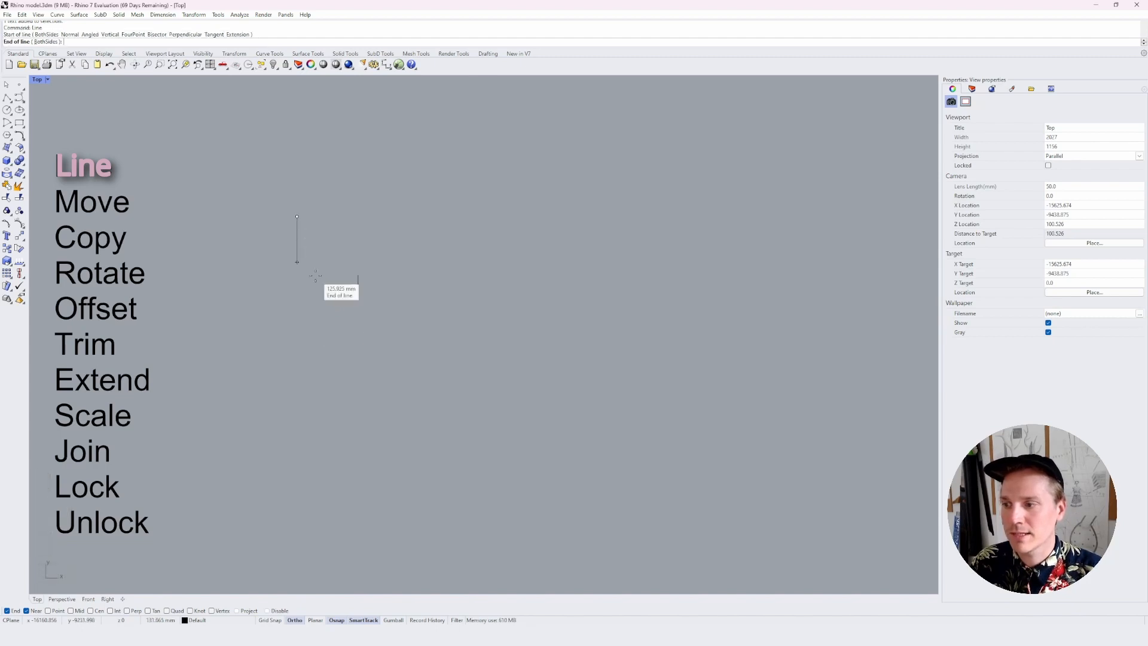
pyautogui.click(312, 436)
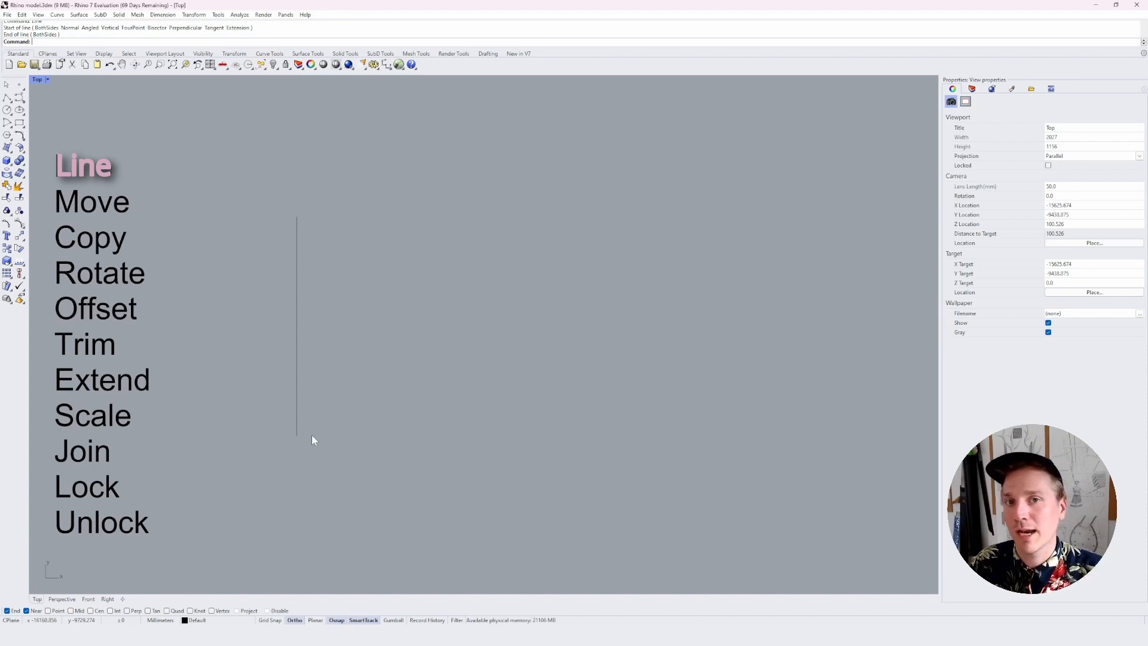
# Move the vertical line about 618 mm horizontally to the right
pyautogui.click(296, 334)
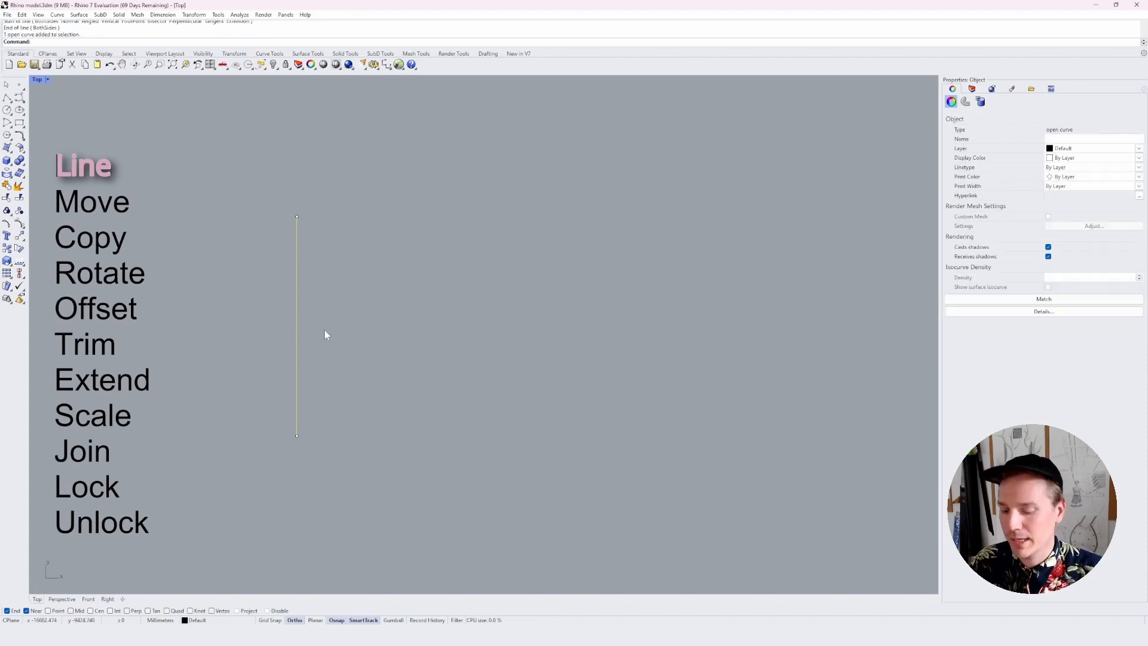
pyautogui.write('move')
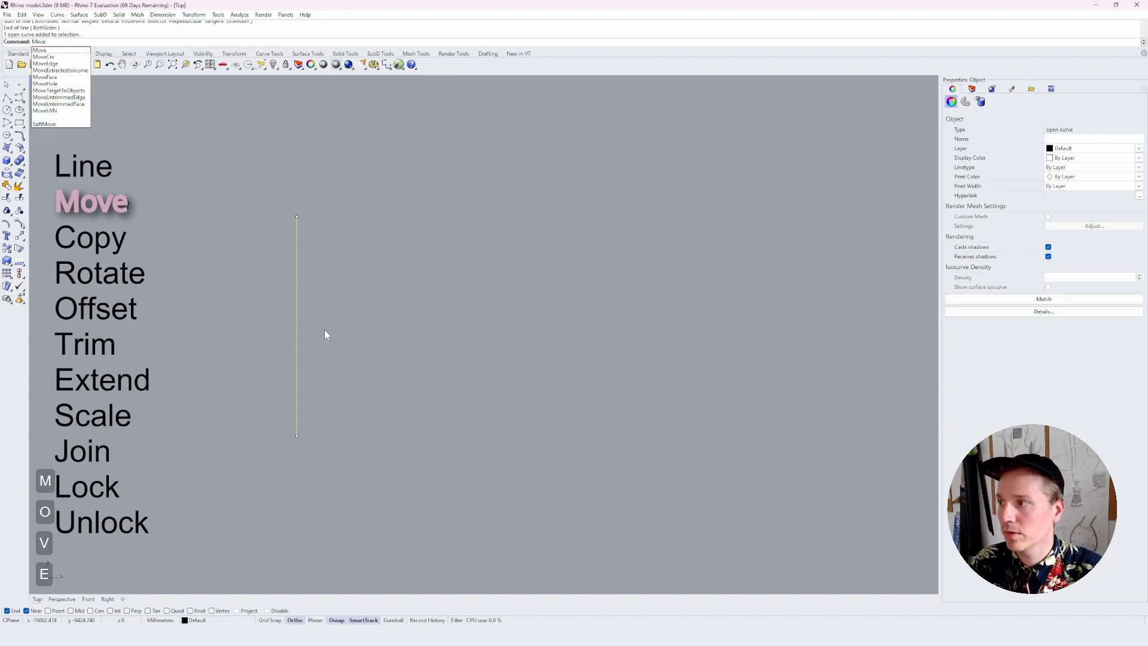
pyautogui.press('Return')
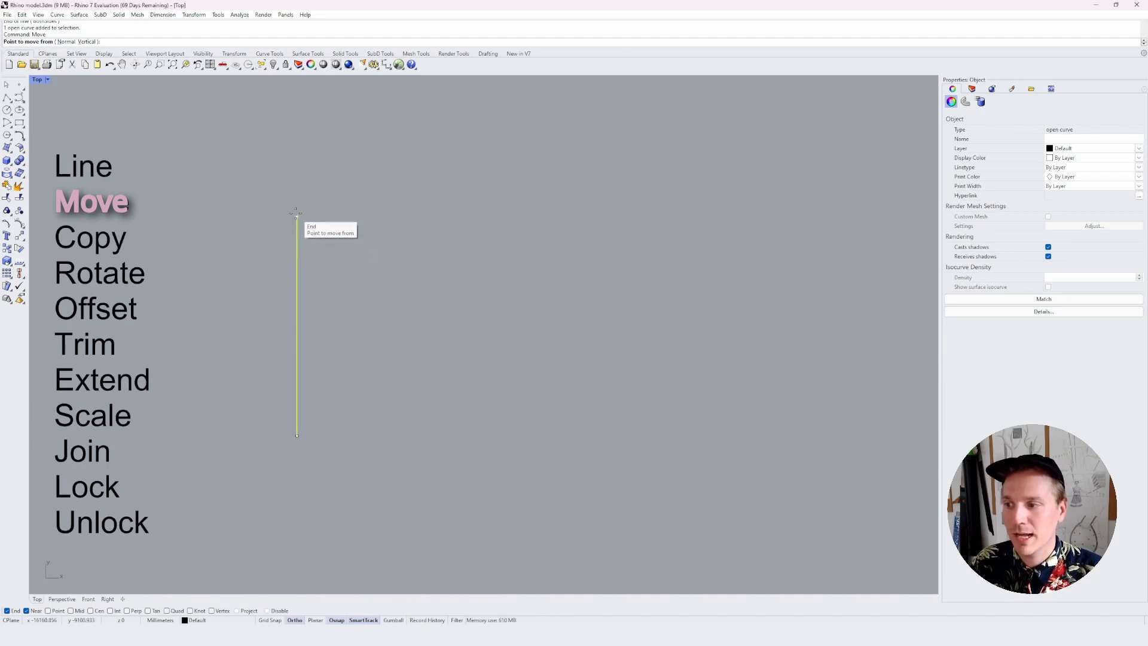
pyautogui.click(371, 174)
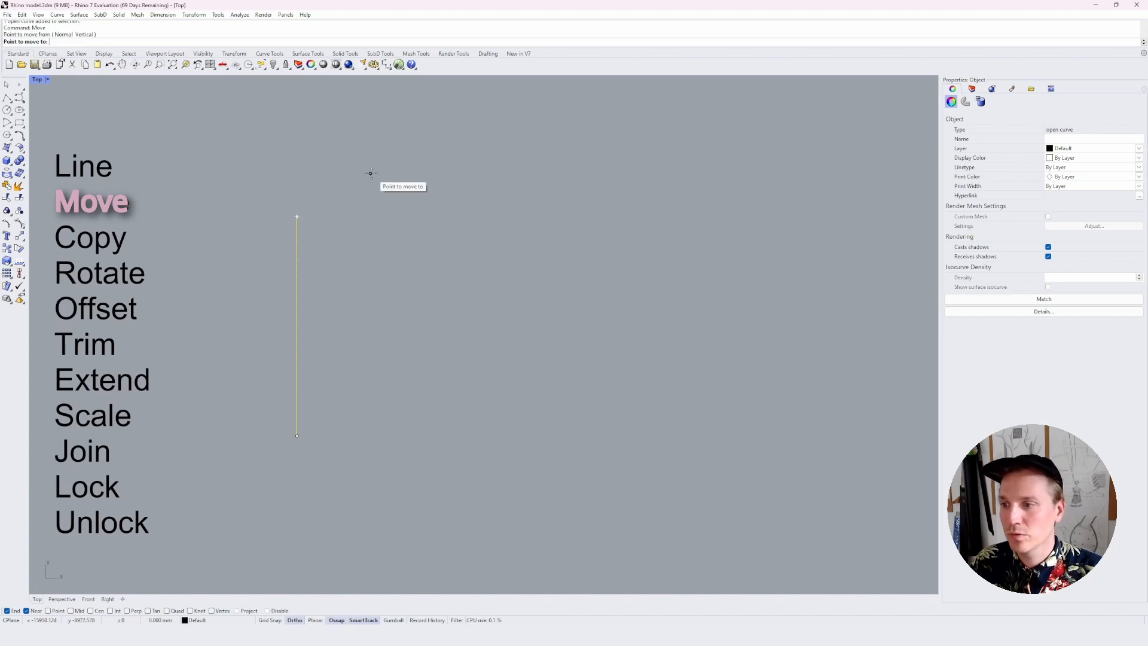
pyautogui.click(587, 172)
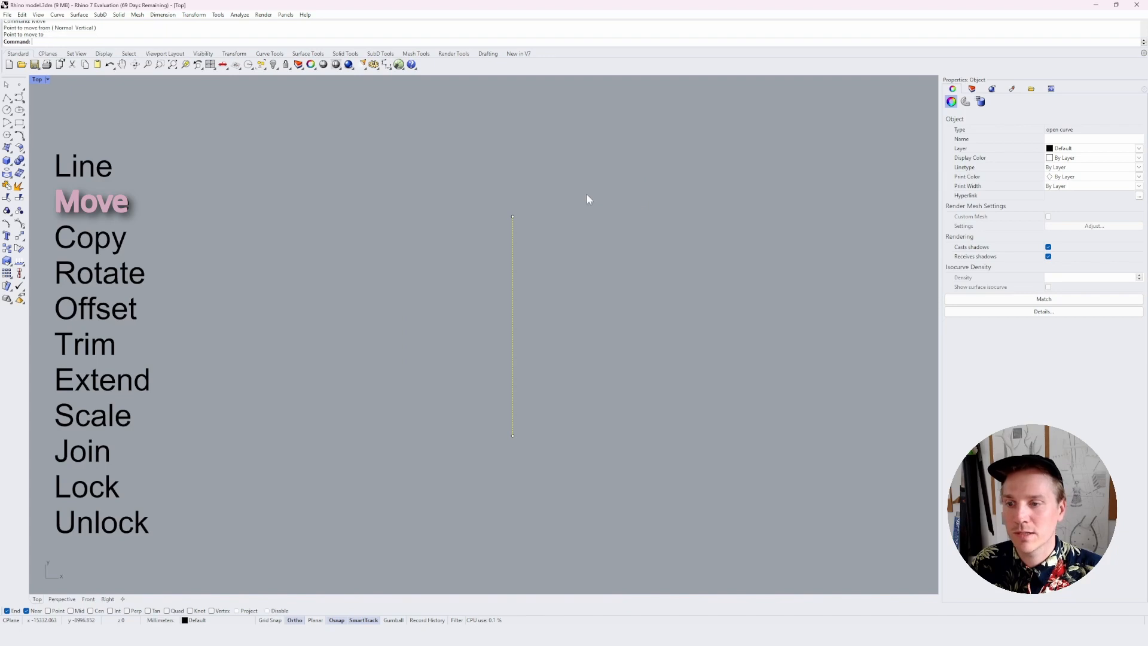
pyautogui.click(595, 344)
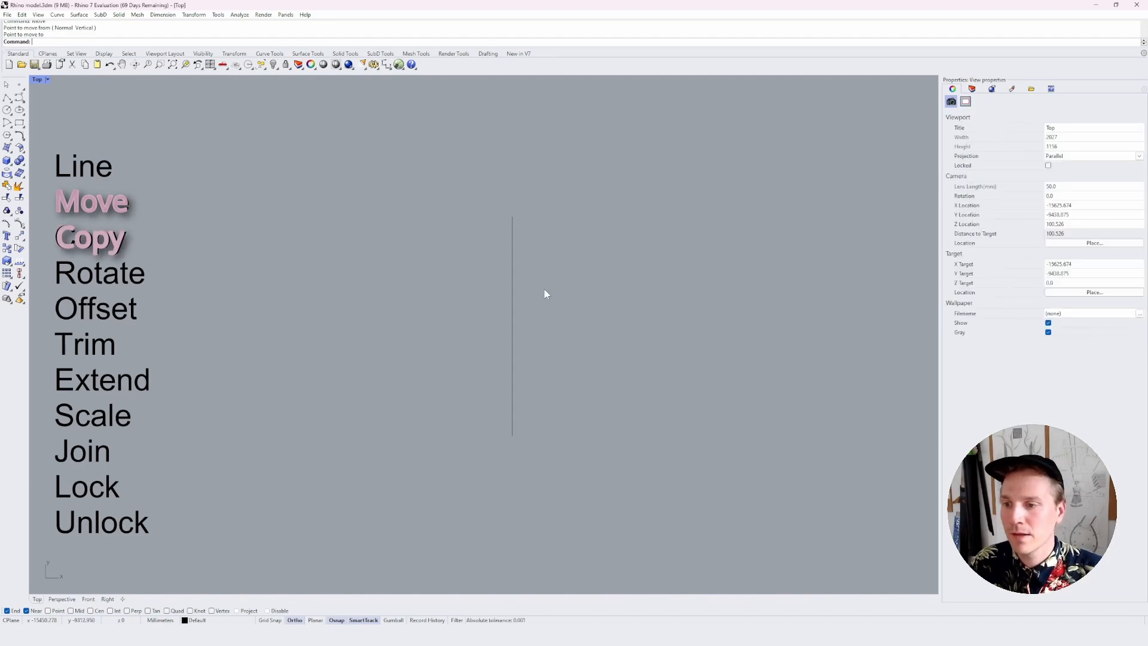
# Copy the vertical line to four positions on its left, the farthest about 545 mm away
pyautogui.click(513, 280)
pyautogui.write('copy')
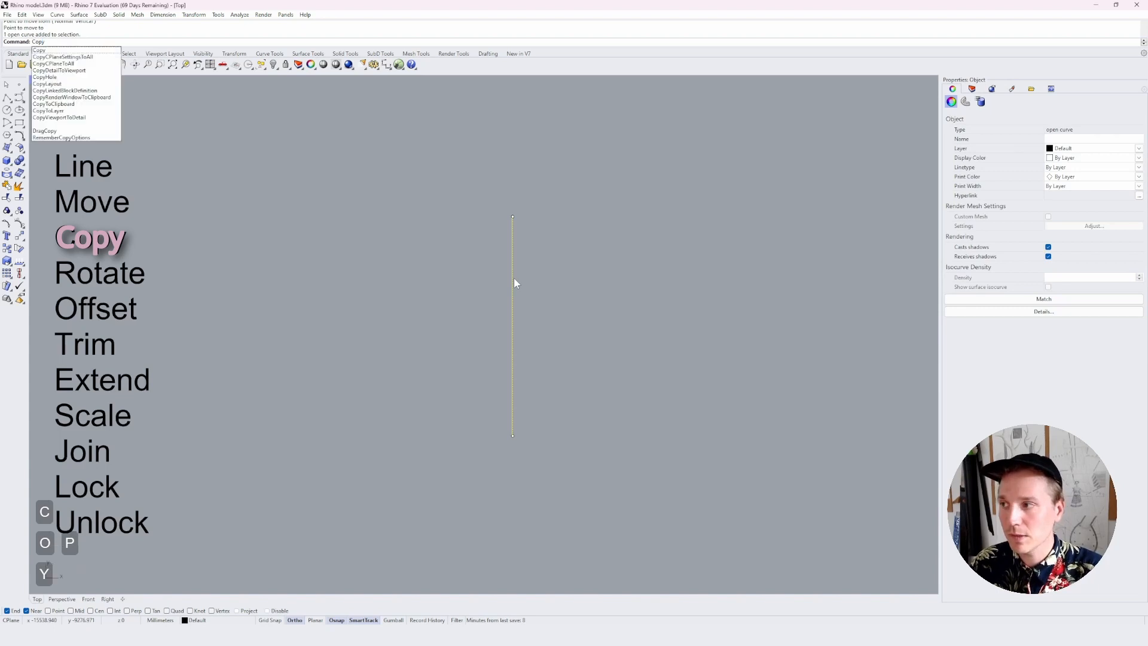
pyautogui.press('Return')
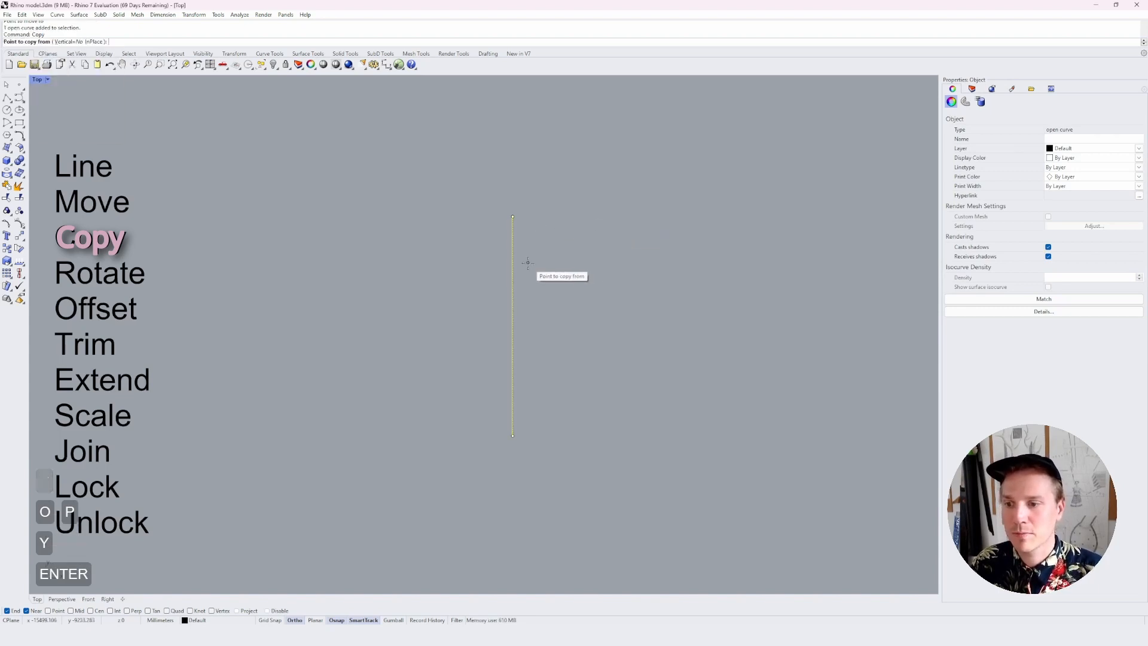
pyautogui.click(512, 312)
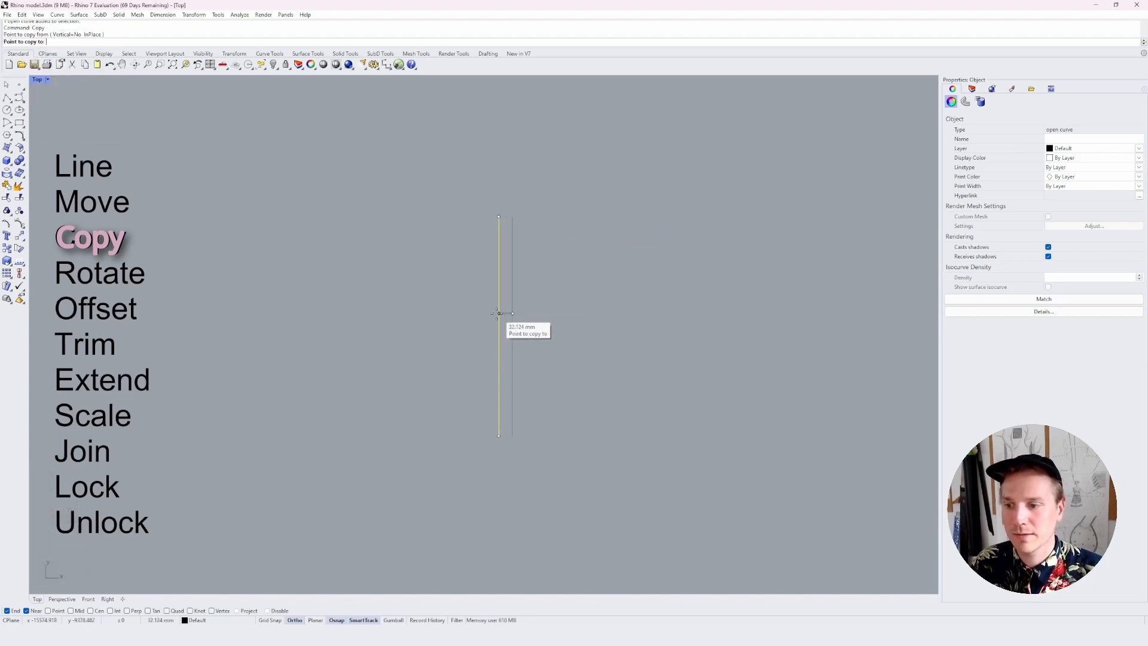
pyautogui.click(323, 307)
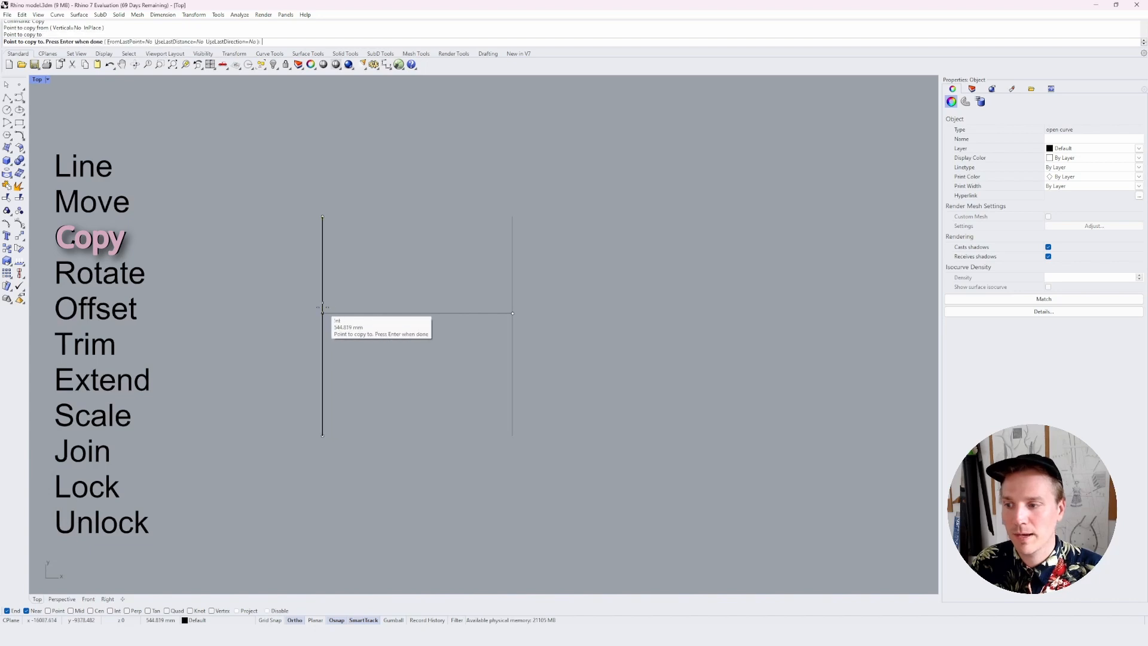
pyautogui.click(408, 308)
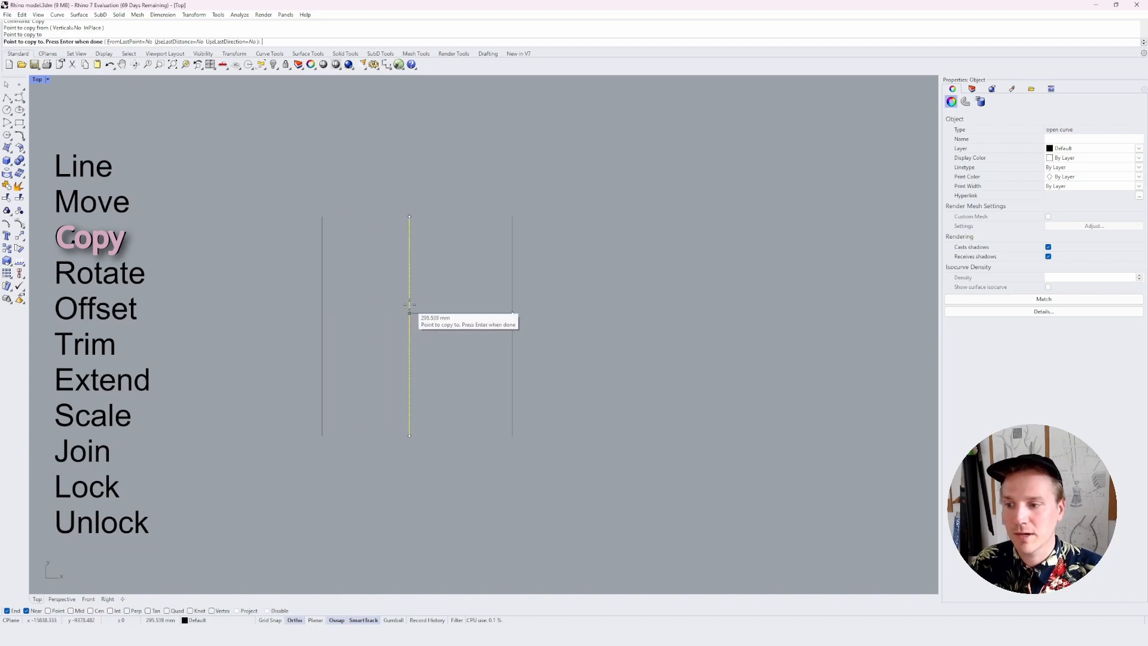
pyautogui.click(446, 306)
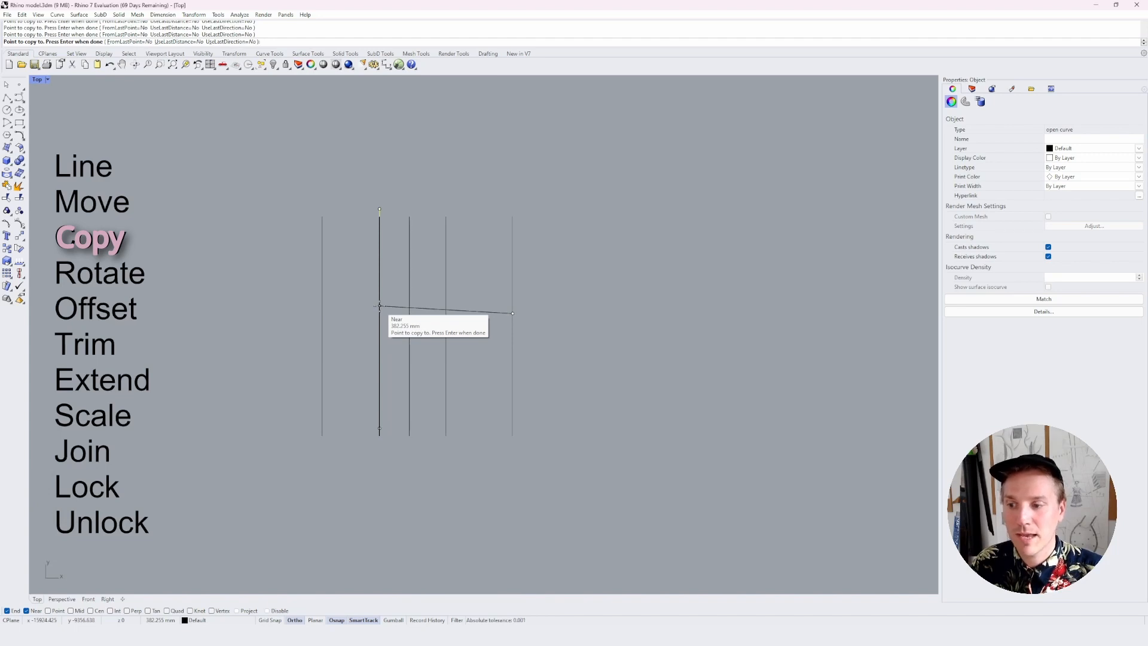
pyautogui.press('space')
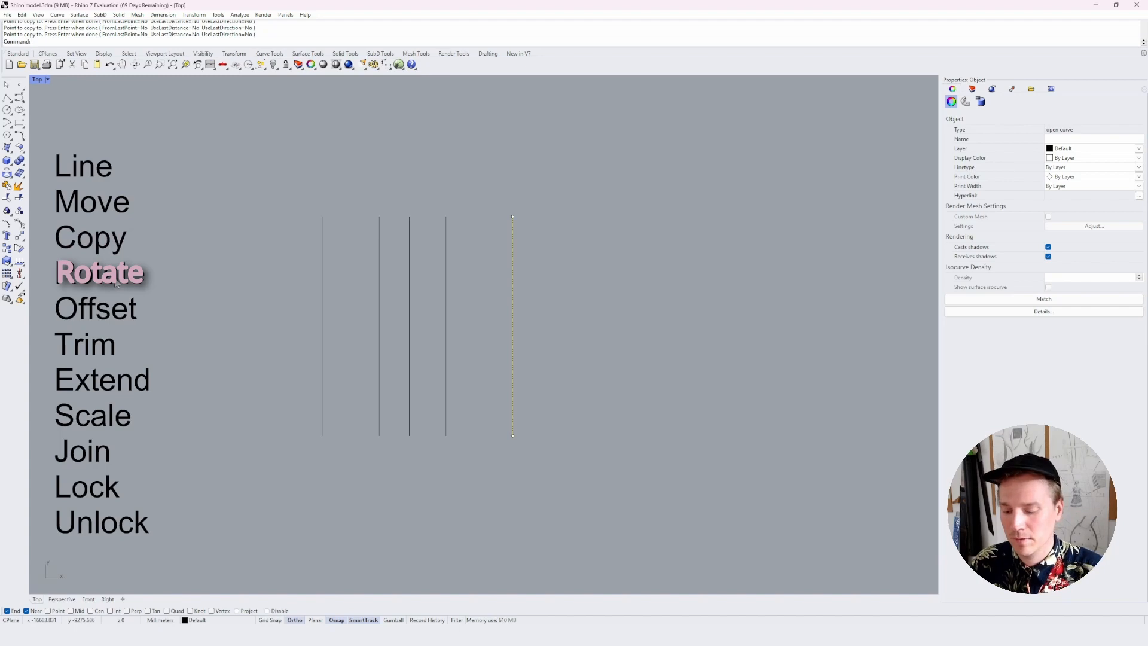
# Rotate the original rightmost line by 15 degrees about its upper endpoint
pyautogui.write('rotate')
pyautogui.press('Return')
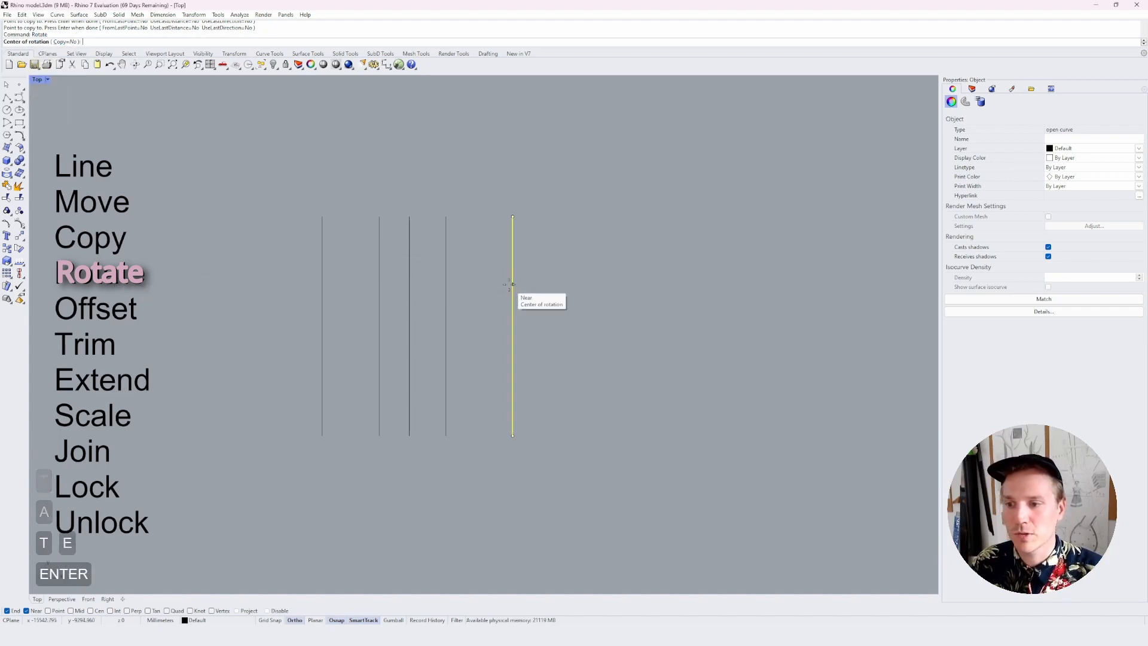
pyautogui.click(513, 217)
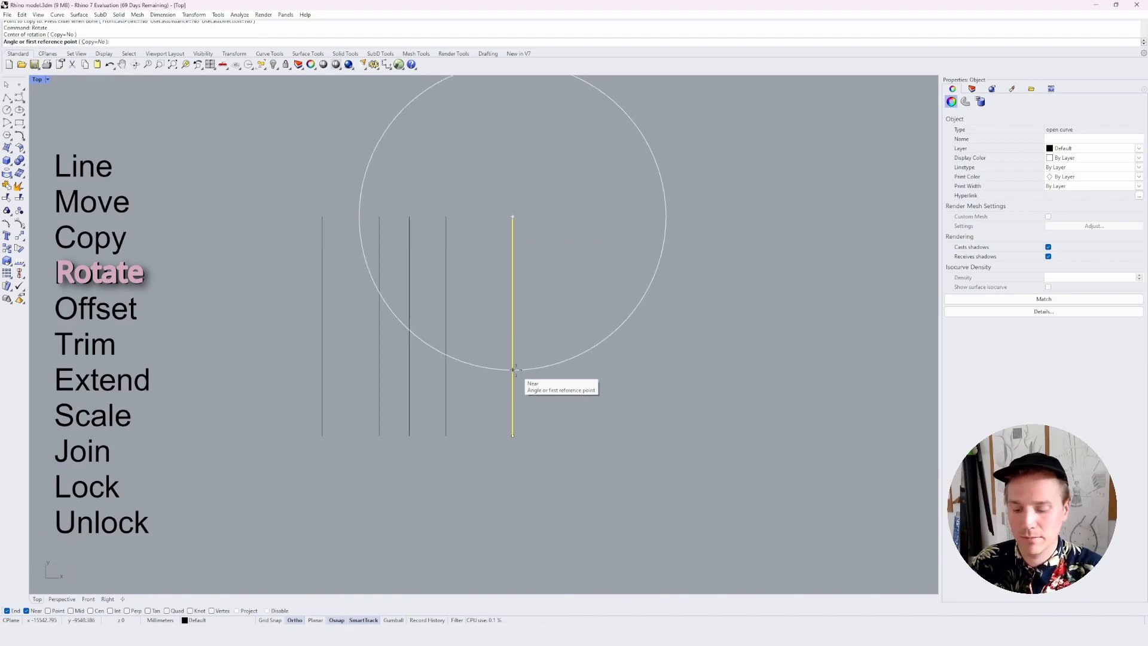
pyautogui.write('15')
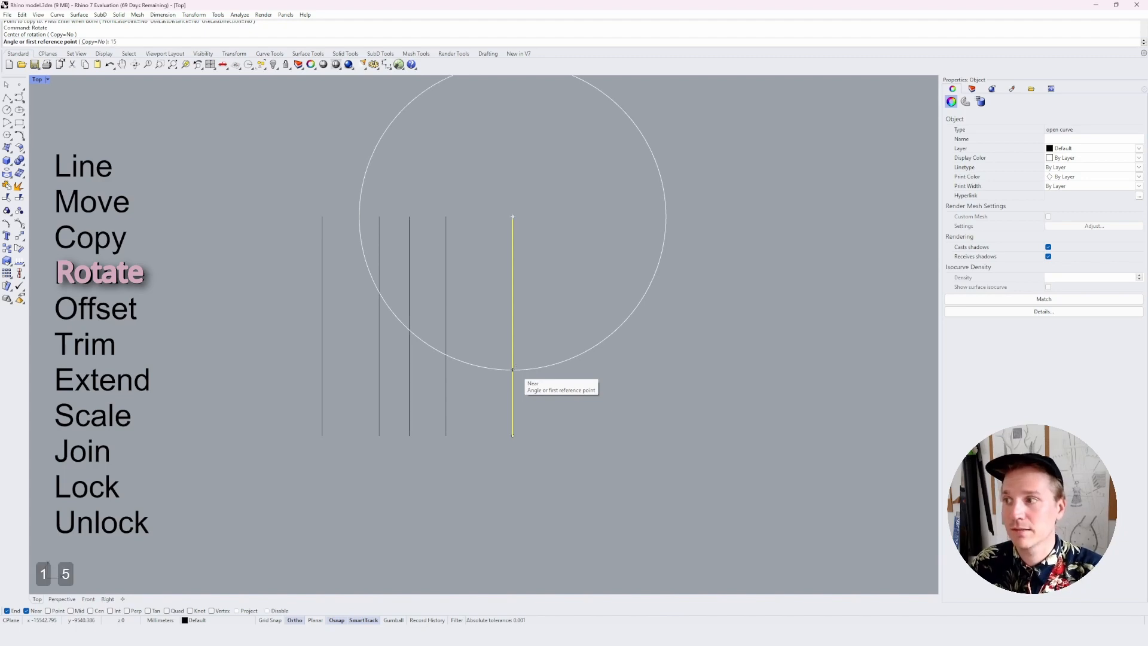
pyautogui.press('Return')
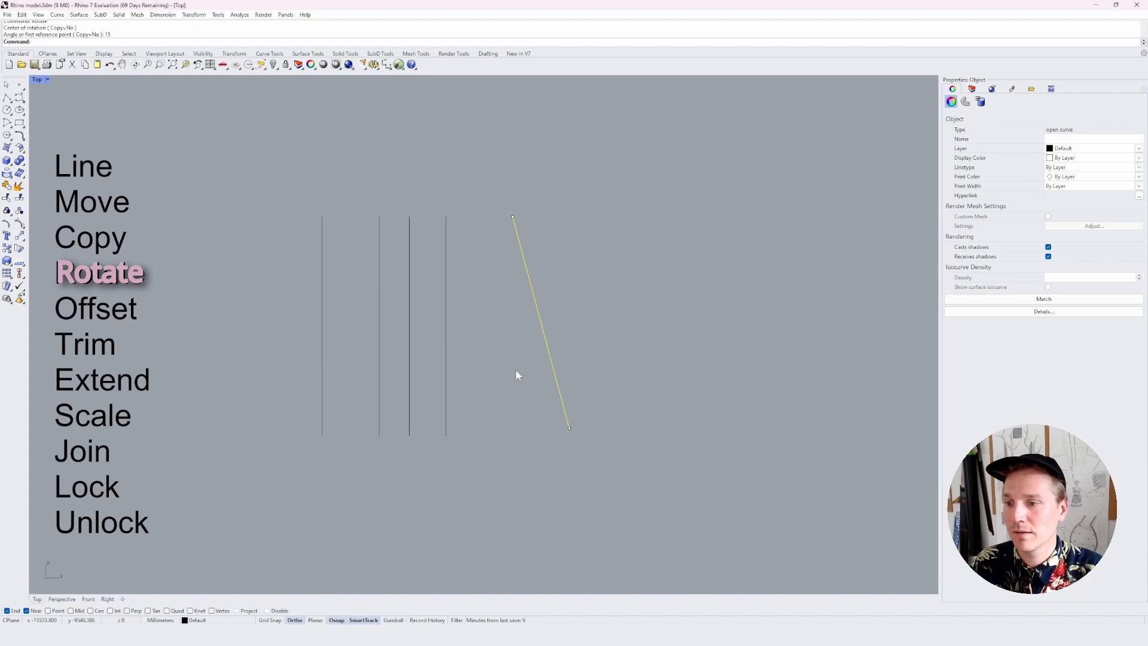
# Rotate the slanted line about its upper endpoint to horizontal, pointing right, using its lower endpoint as the first reference
pyautogui.write('rotate')
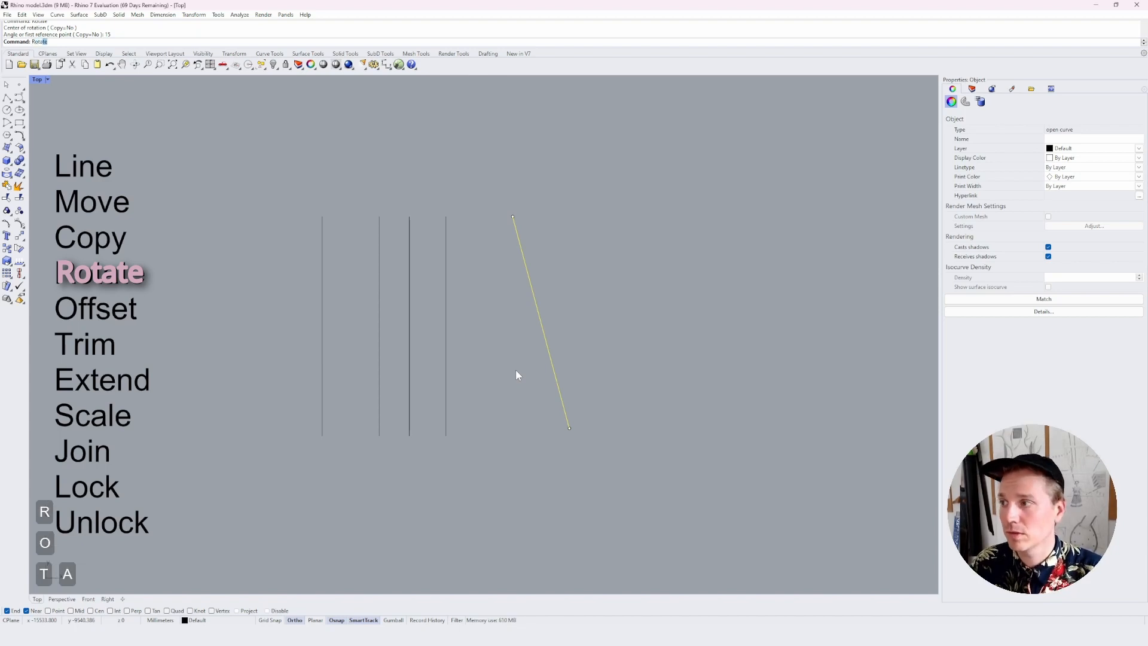
pyautogui.press('Return')
pyautogui.click(512, 216)
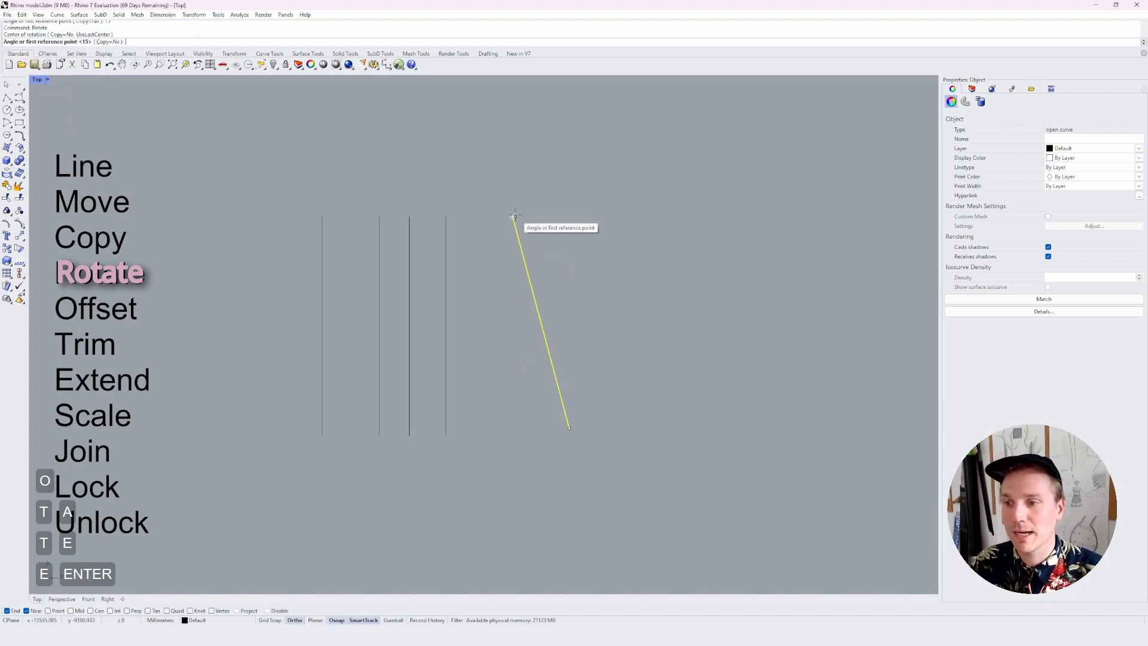
pyautogui.click(569, 429)
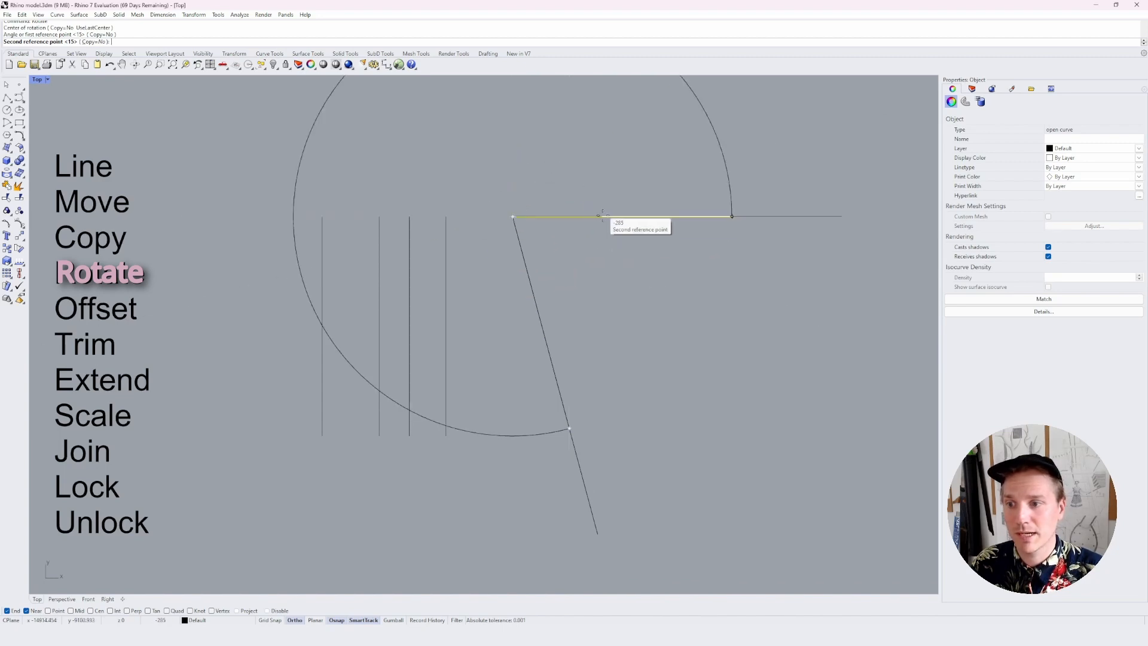
pyautogui.click(601, 216)
# Offset the horizontal line 120 mm downward and clear the selection
pyautogui.write('Offset')
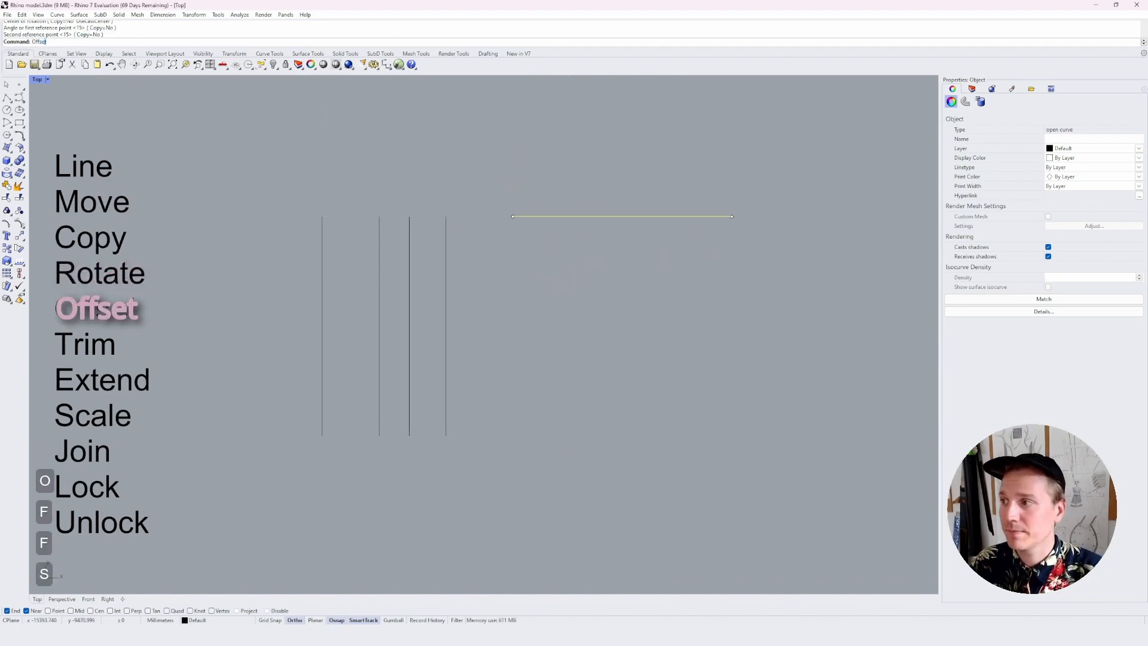
pyautogui.press('Return')
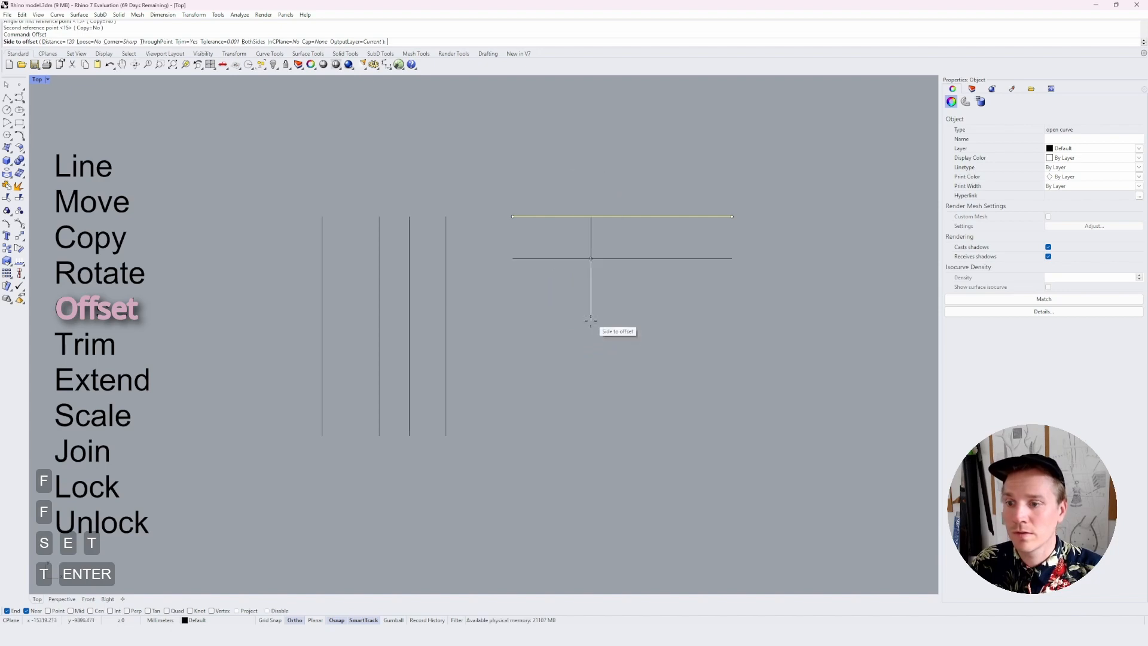
pyautogui.click(576, 299)
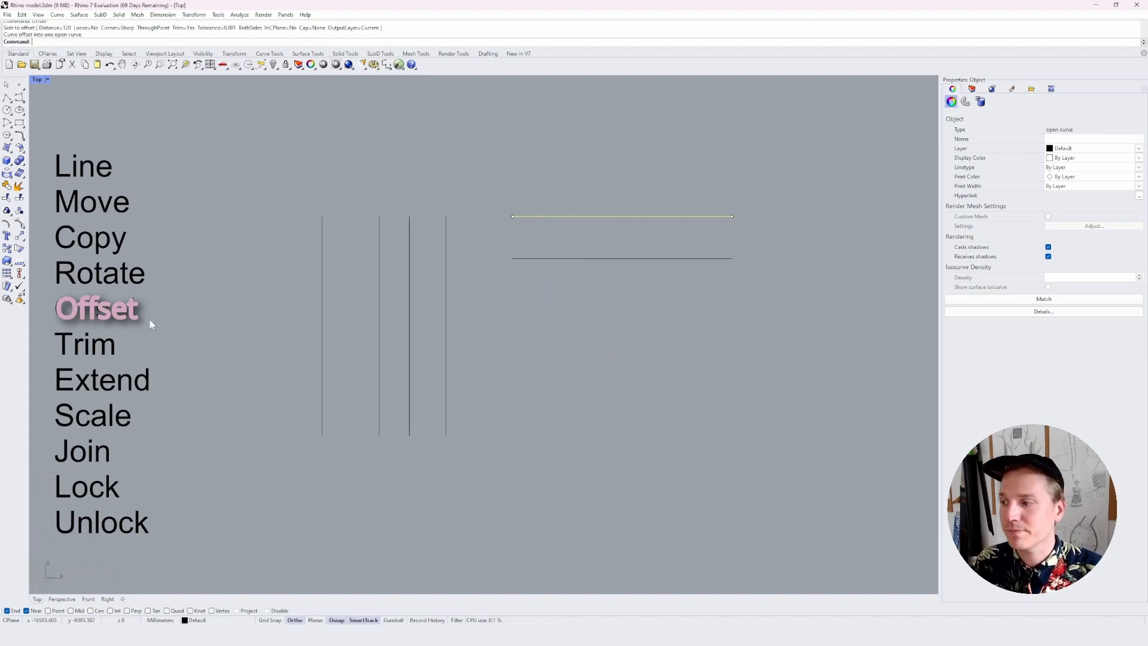
pyautogui.press('Escape')
pyautogui.press('Escape')
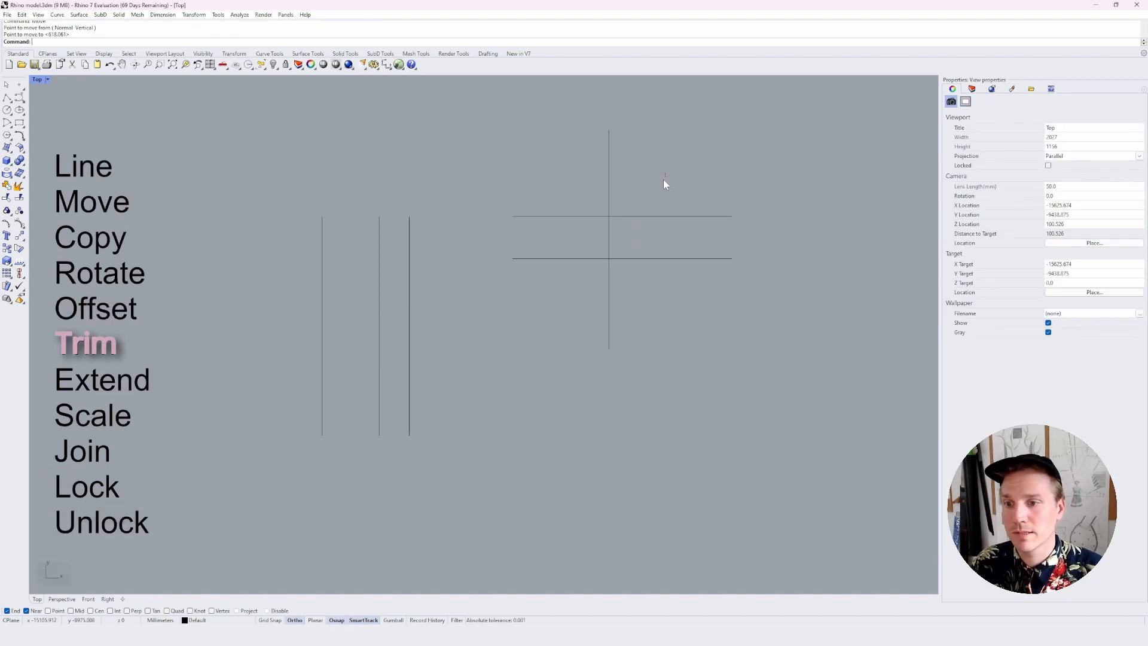
# Trim away the crossing vertical line above the upper horizontal line and between the two horizontal lines
pyautogui.moveTo(555, 284); pyautogui.dragTo(555, 284)
pyautogui.write('tr')
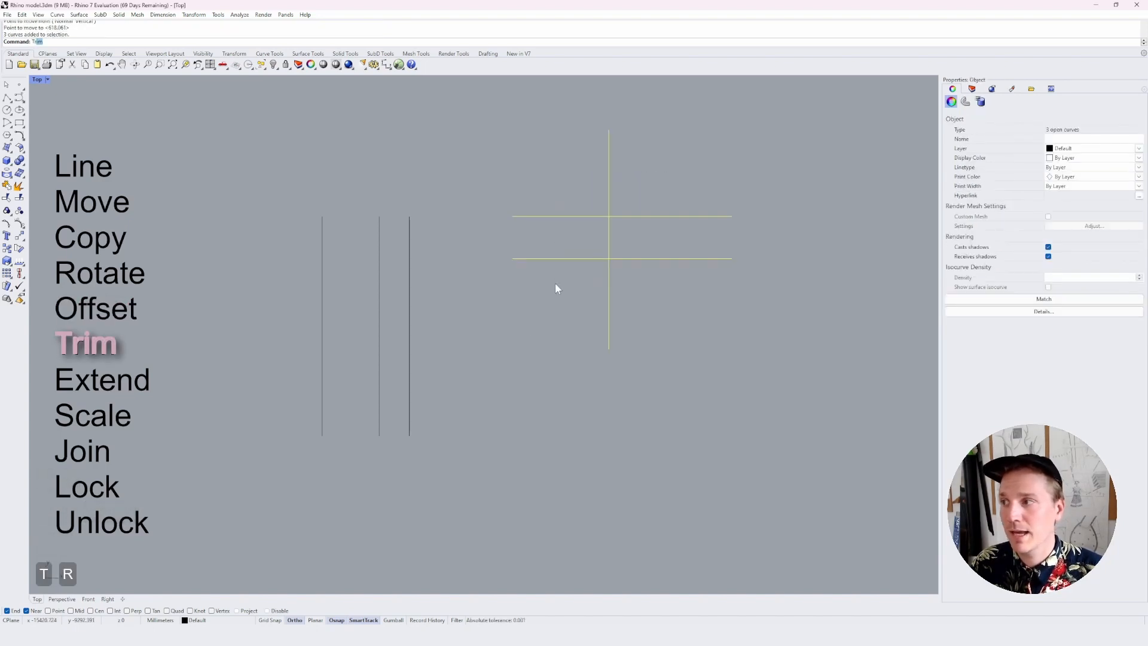
pyautogui.press('space')
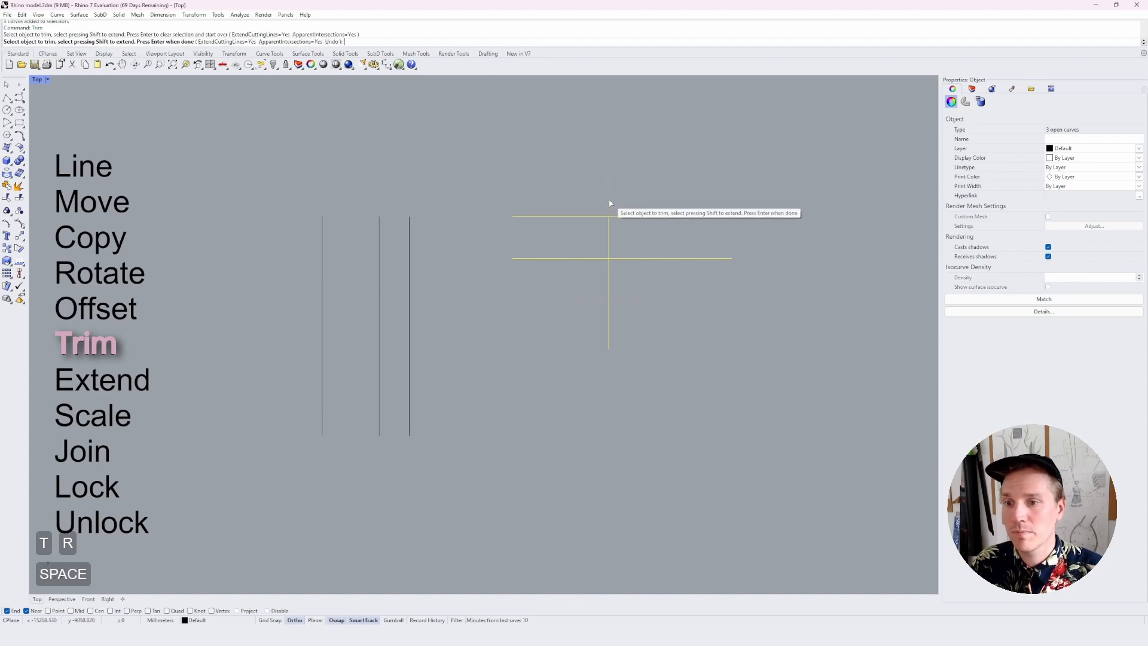
pyautogui.click(614, 242)
pyautogui.press('space')
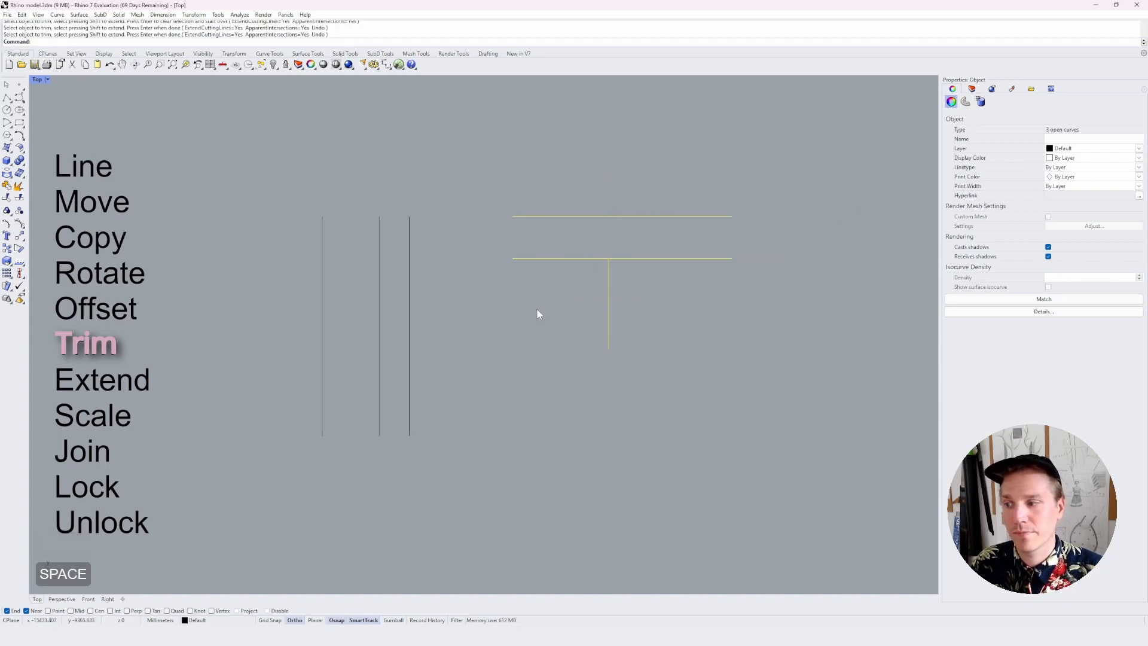
# Extend the left end of the lower horizontal line to the nearest vertical line
pyautogui.write('extend')
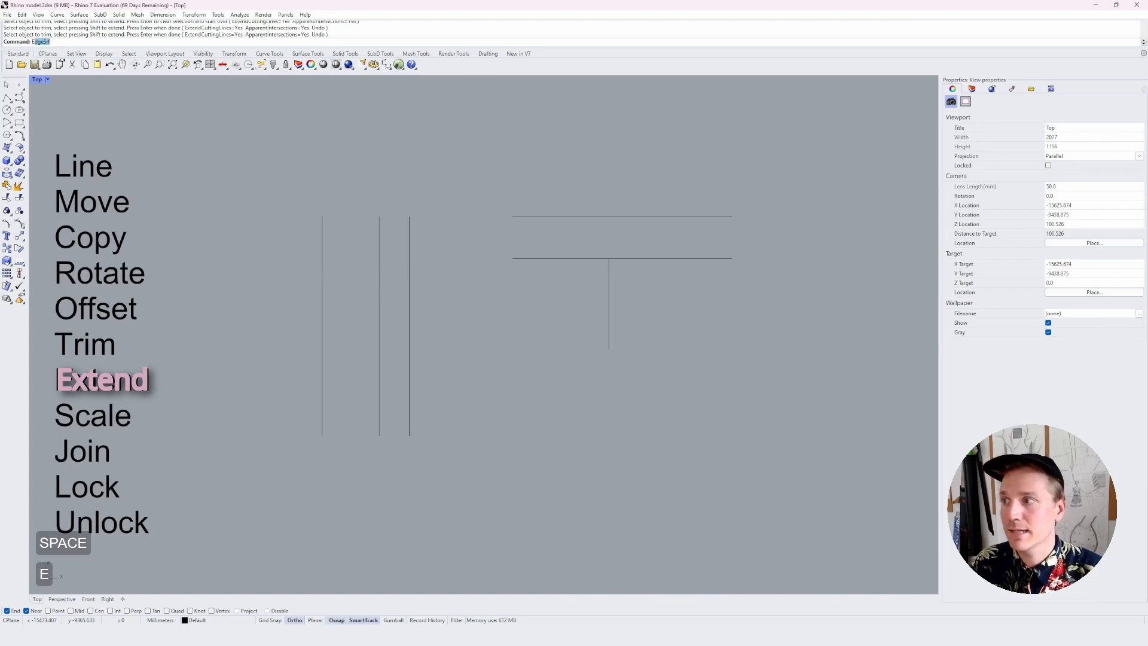
pyautogui.press('Return')
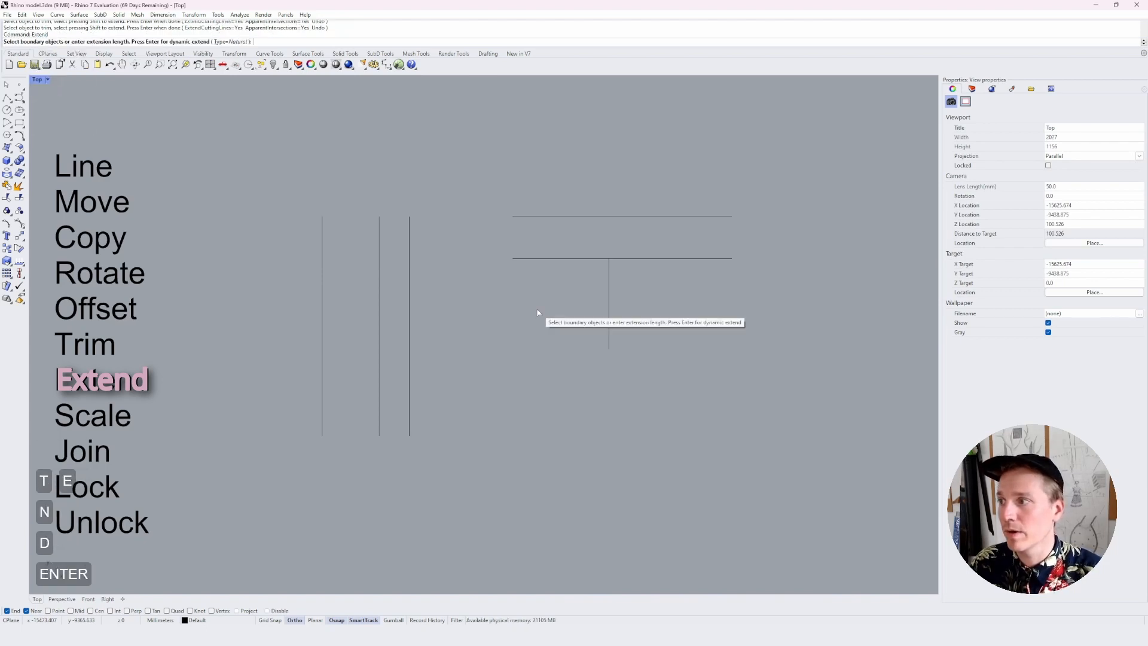
pyautogui.click(409, 275)
pyautogui.press('space')
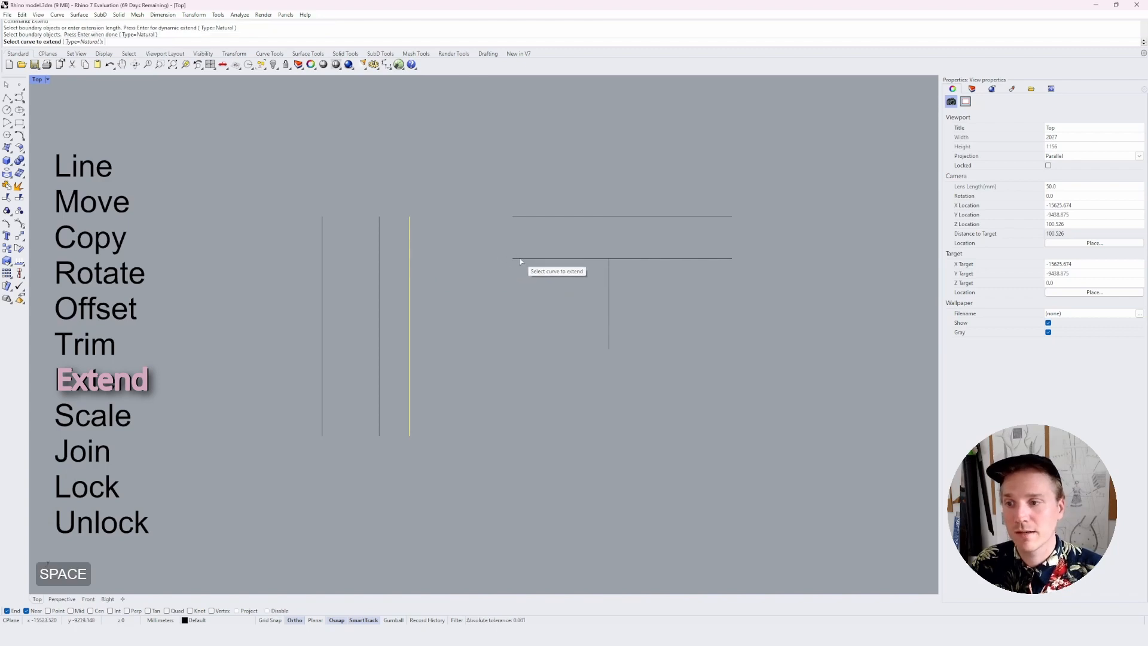
pyautogui.click(513, 259)
pyautogui.rightClick(508, 334)
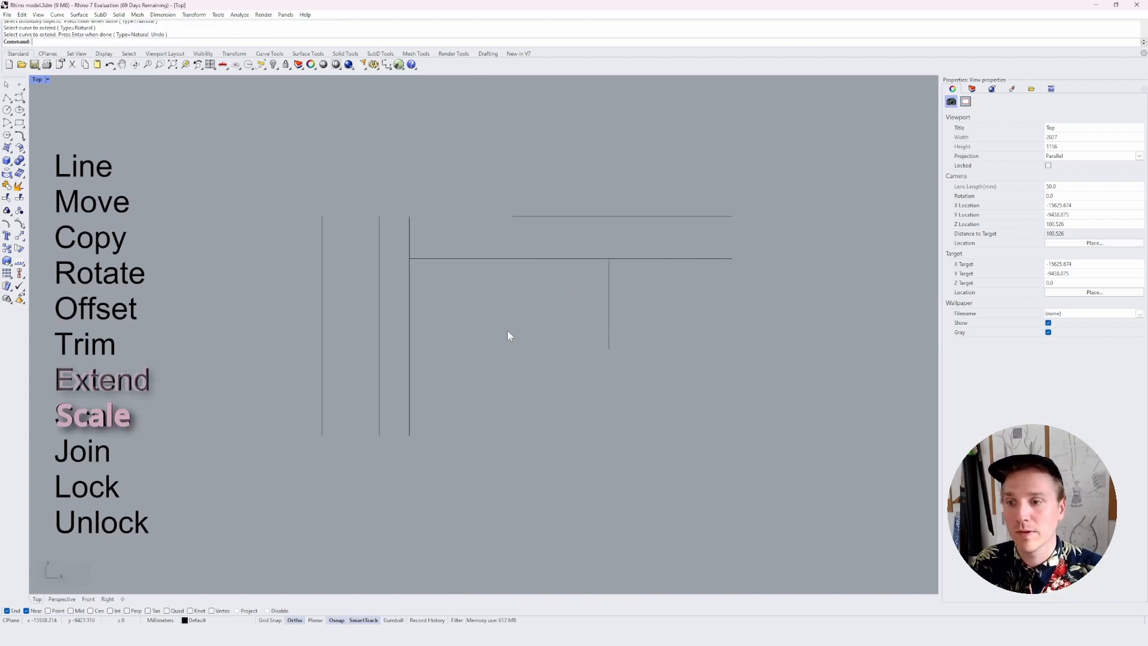
# Try scaling the short vertical line freehand by about 2.55 from its upper endpoint, with its lower endpoint as first reference, and undo it
pyautogui.click(609, 277)
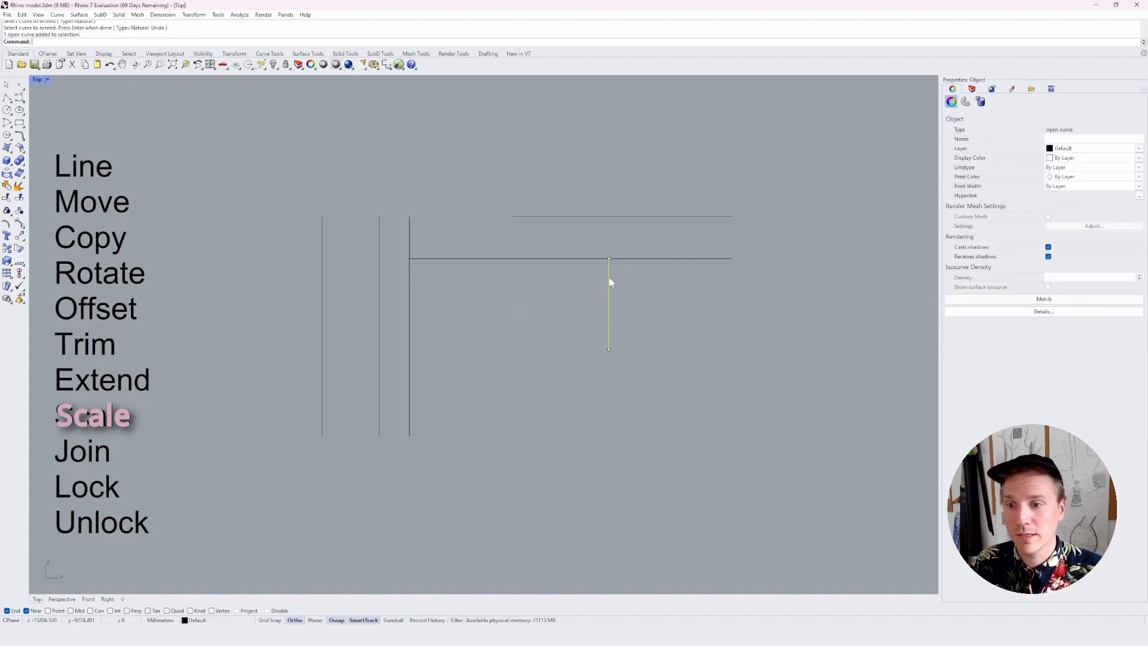
pyautogui.write('scale')
pyautogui.press('Return')
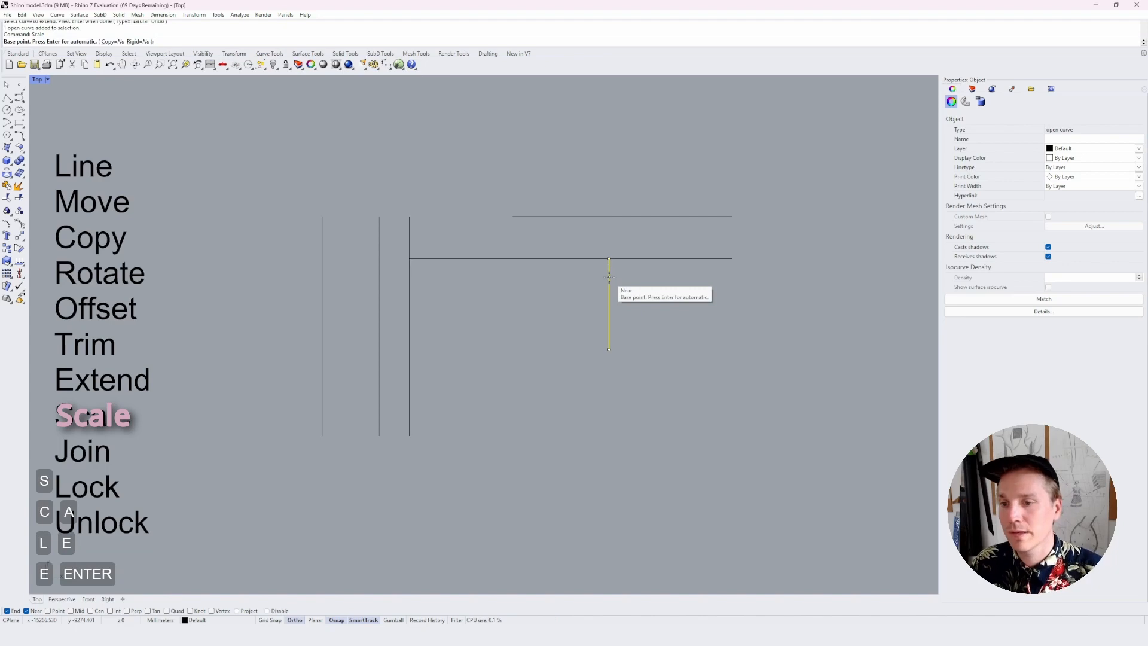
pyautogui.click(609, 259)
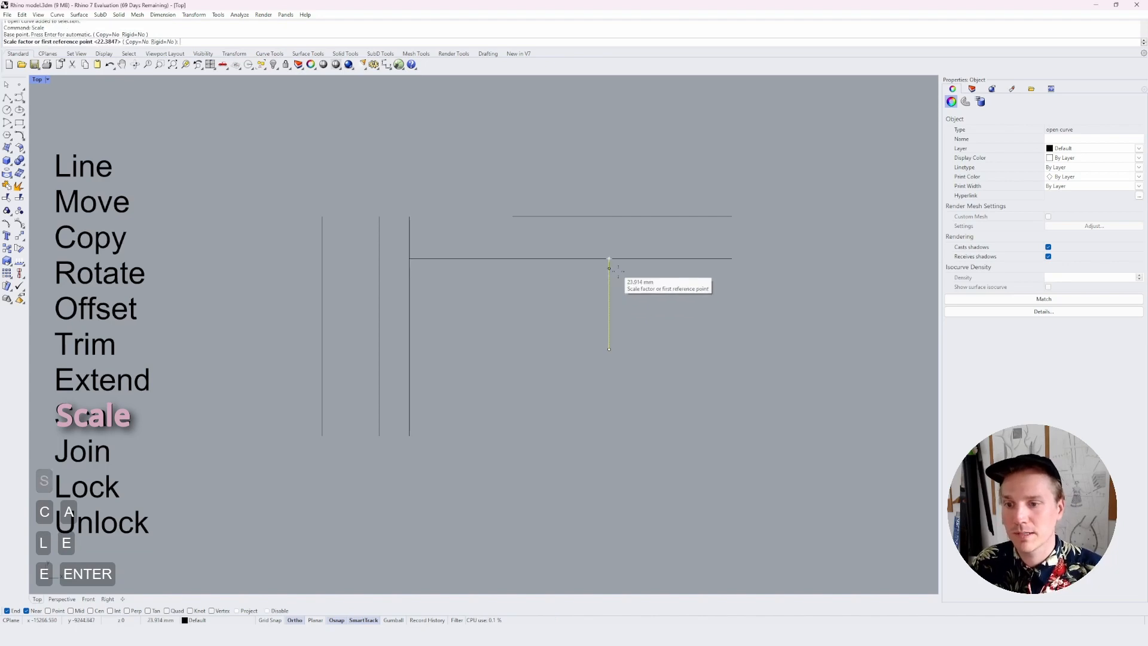
pyautogui.click(608, 349)
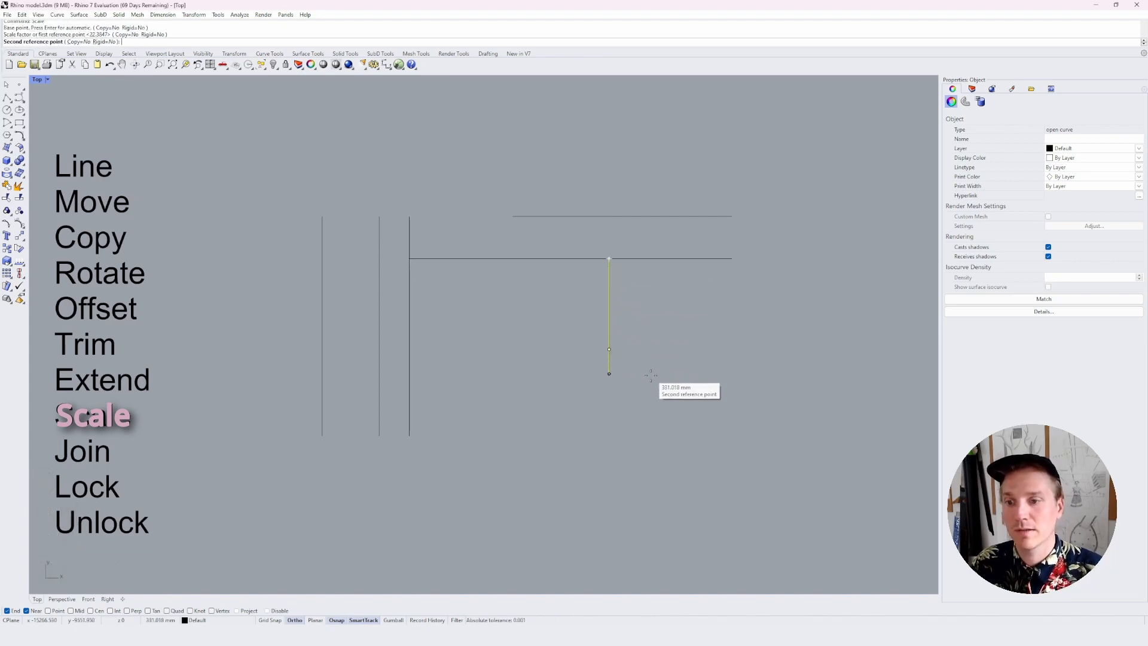
pyautogui.click(644, 486)
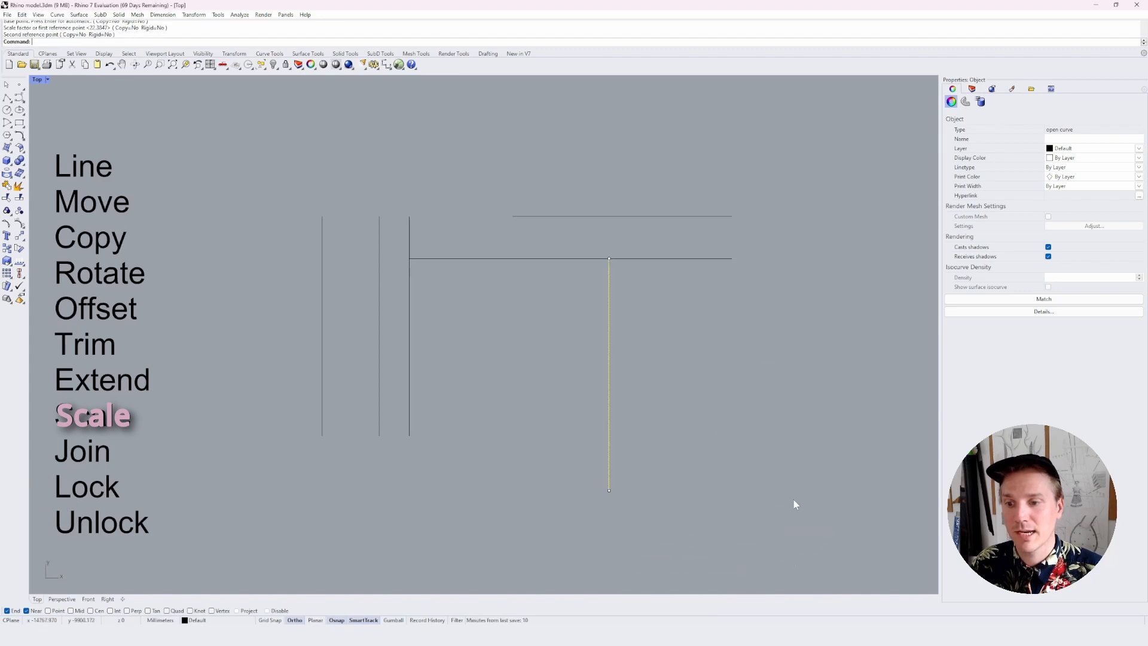
pyautogui.hotkey('ctrl', 'z')
# Scale the short vertical line by a factor of 2 from its upper endpoint and clear the selection
pyautogui.write('scale')
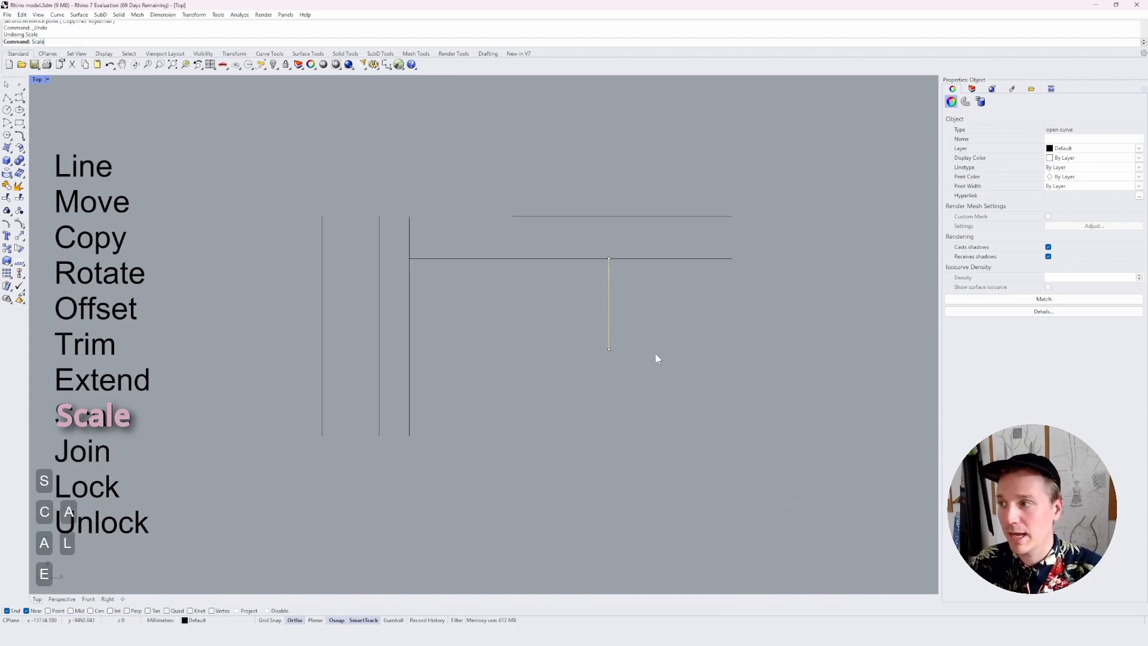
pyautogui.press('Return')
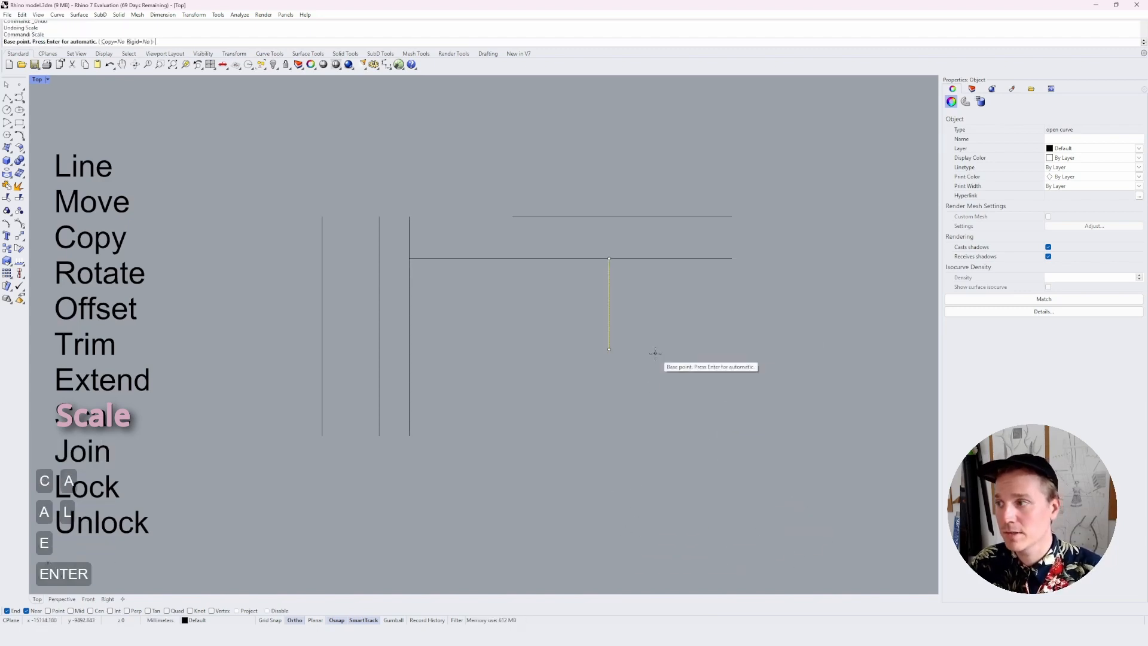
pyautogui.click(609, 258)
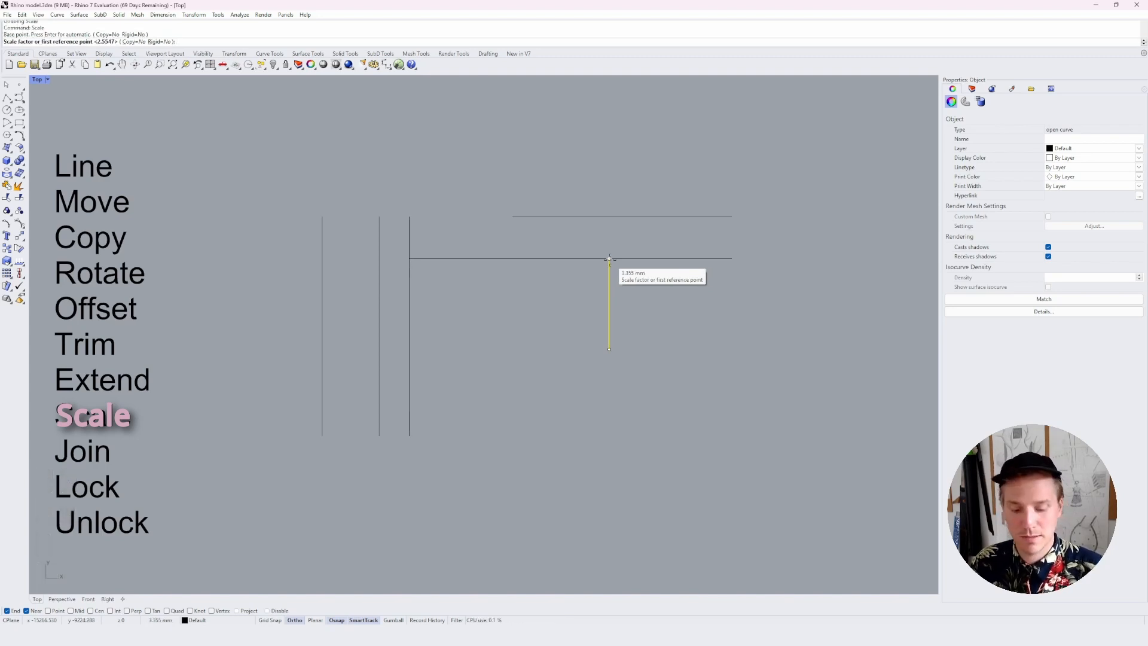
pyautogui.write('2')
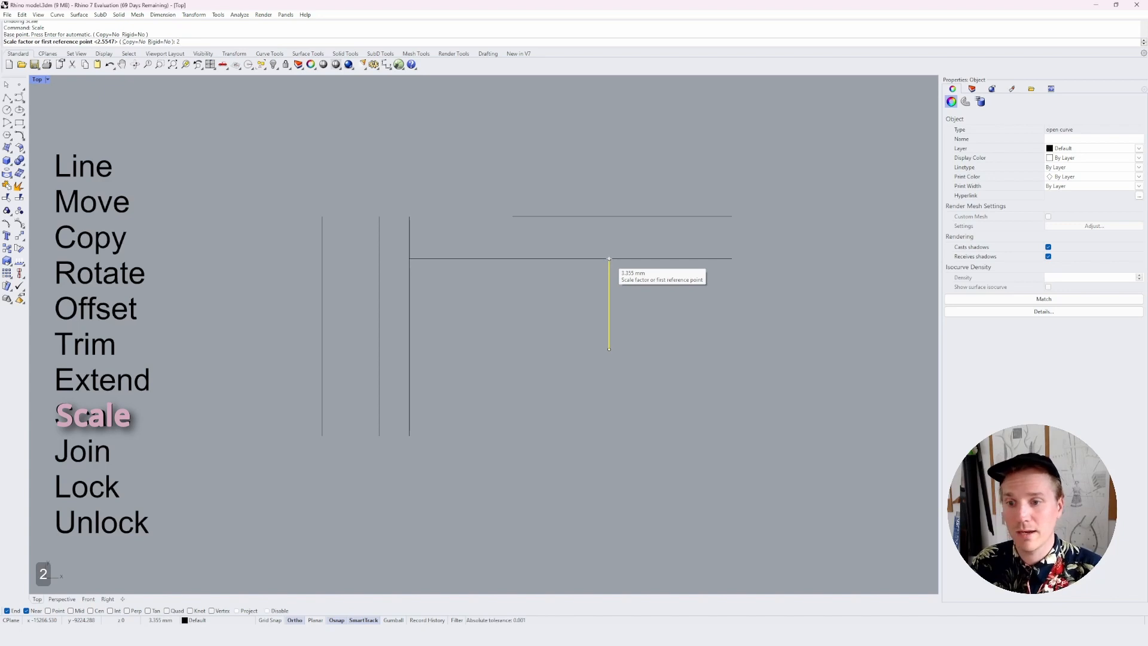
pyautogui.press('Return')
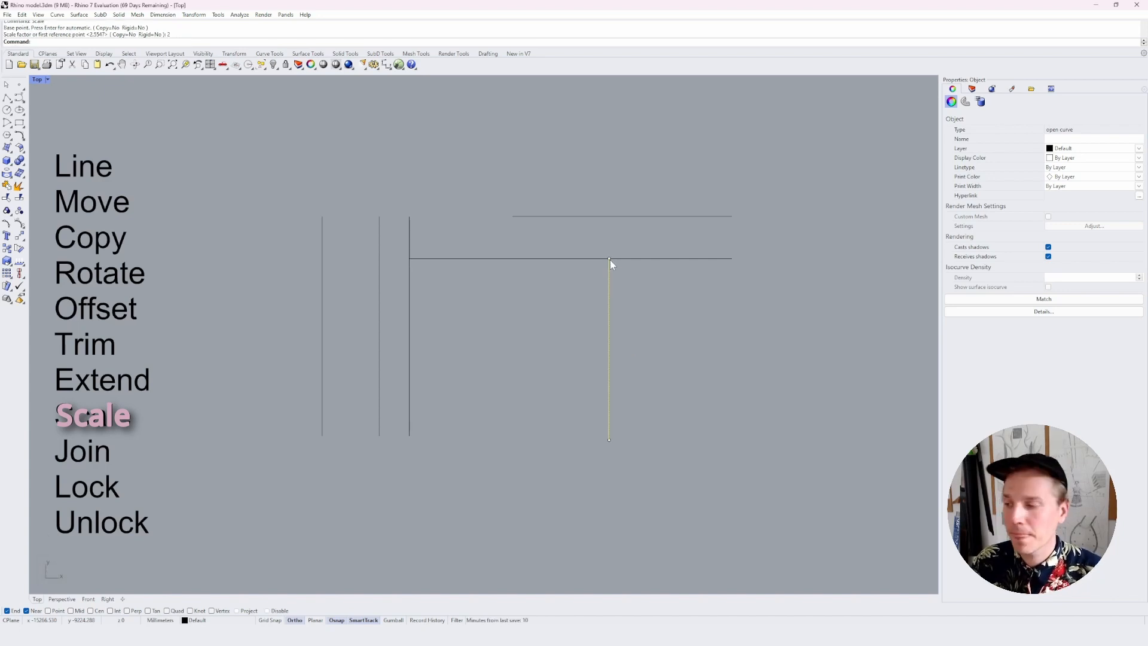
pyautogui.click(578, 315)
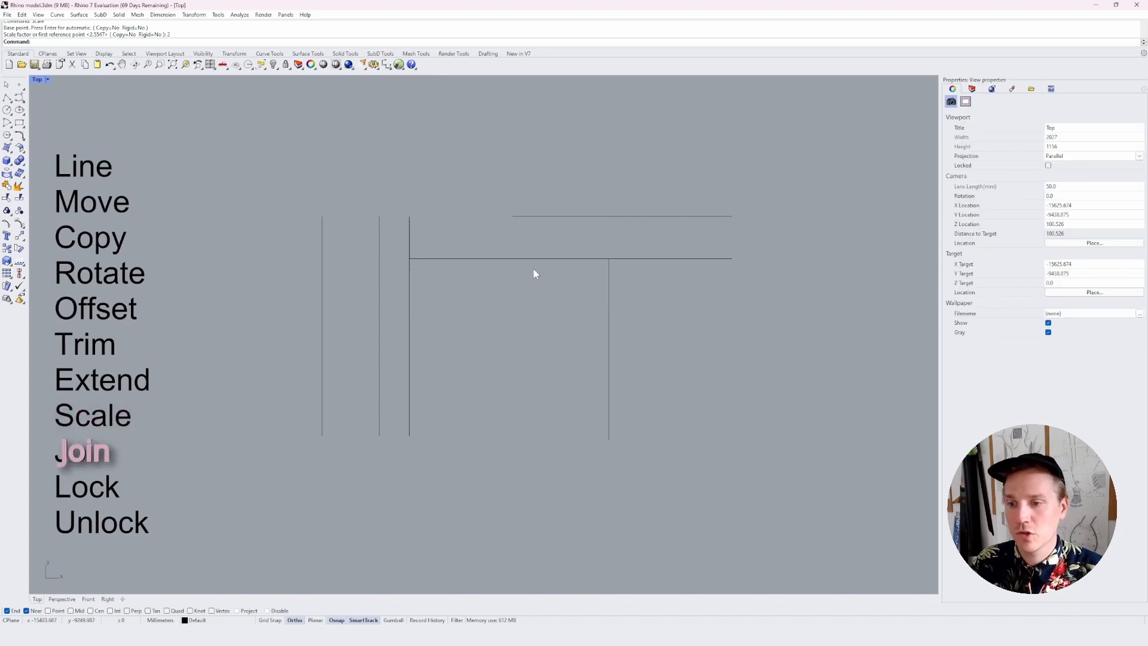
# Move the scaled vertical line so its upper endpoint meets the right end of the lower horizontal line
pyautogui.click(610, 273)
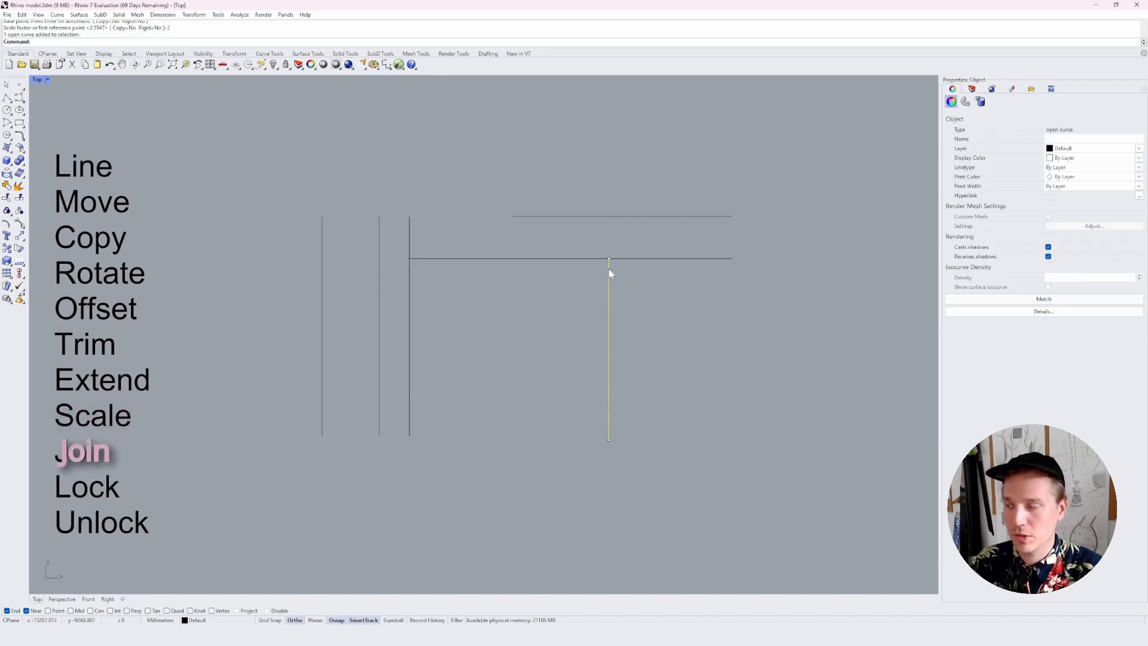
pyautogui.write('move')
pyautogui.press('Return')
pyautogui.click(609, 268)
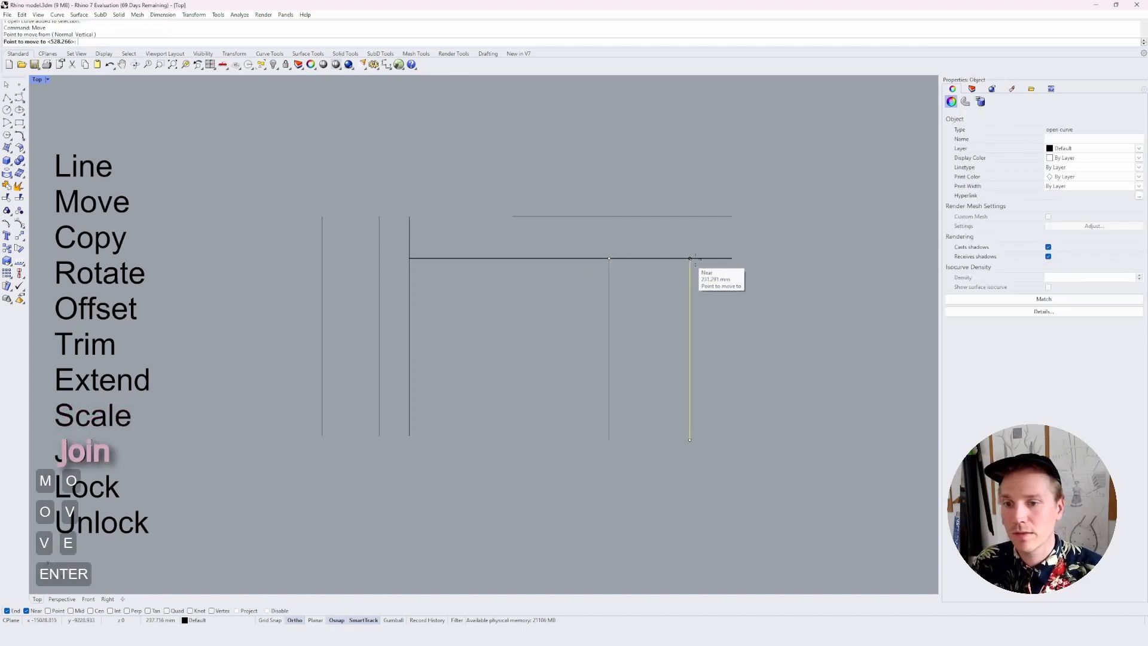
pyautogui.click(731, 259)
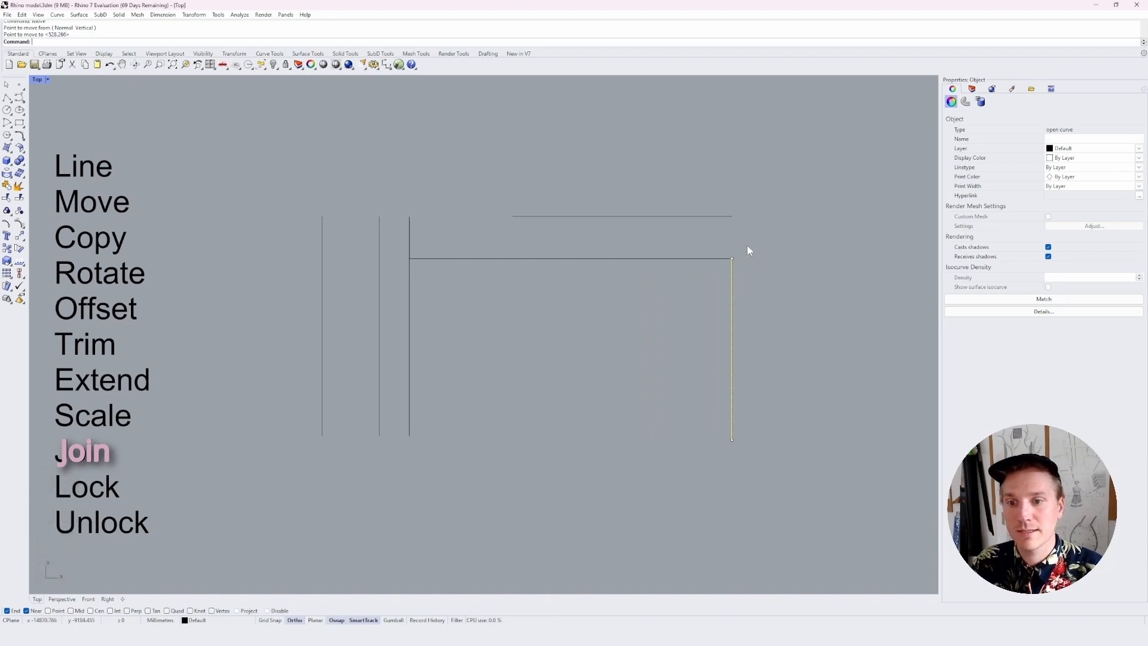
# Join the lower horizontal line and the vertical line meeting at its right end into one curve
pyautogui.moveTo(749, 242); pyautogui.dragTo(711, 277)
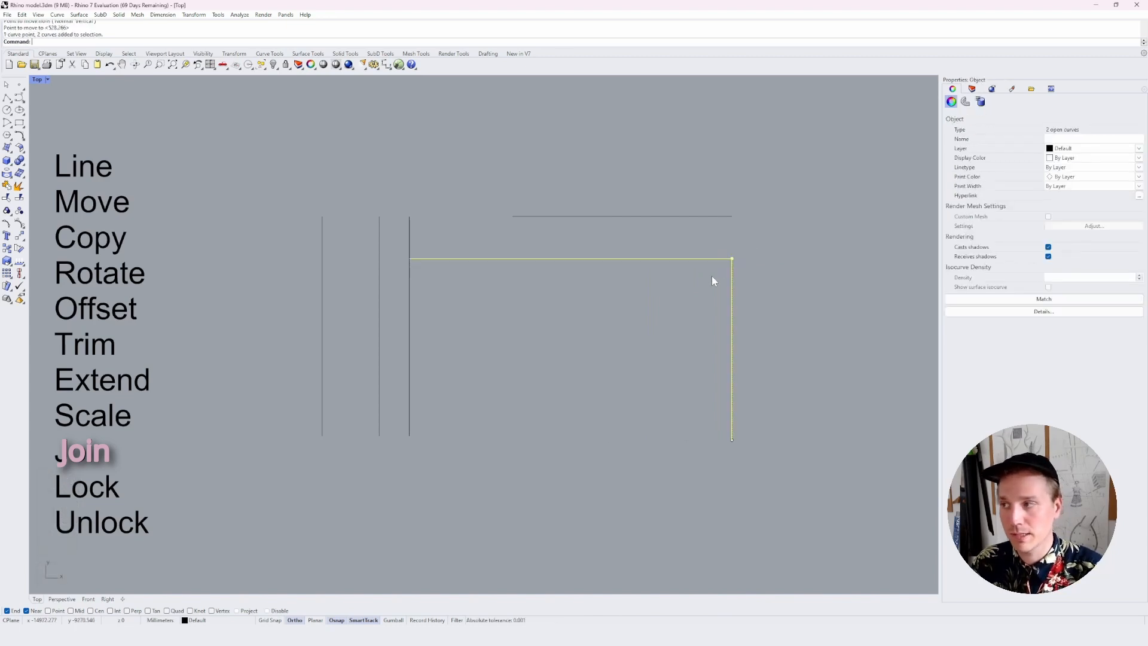
pyautogui.write('join')
pyautogui.press('Return')
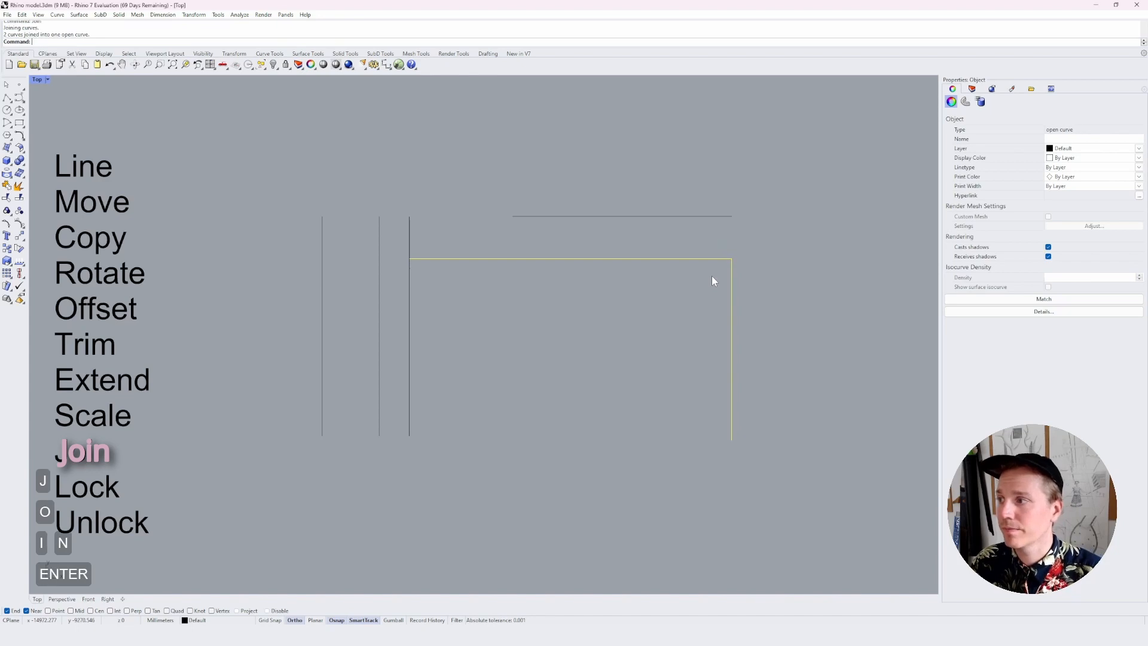
# Move the joined corner curve freehand down and to the right, away from the parallel vertical lines, and deselect it
pyautogui.click(712, 276)
pyautogui.moveTo(713, 259); pyautogui.dragTo(778, 389)
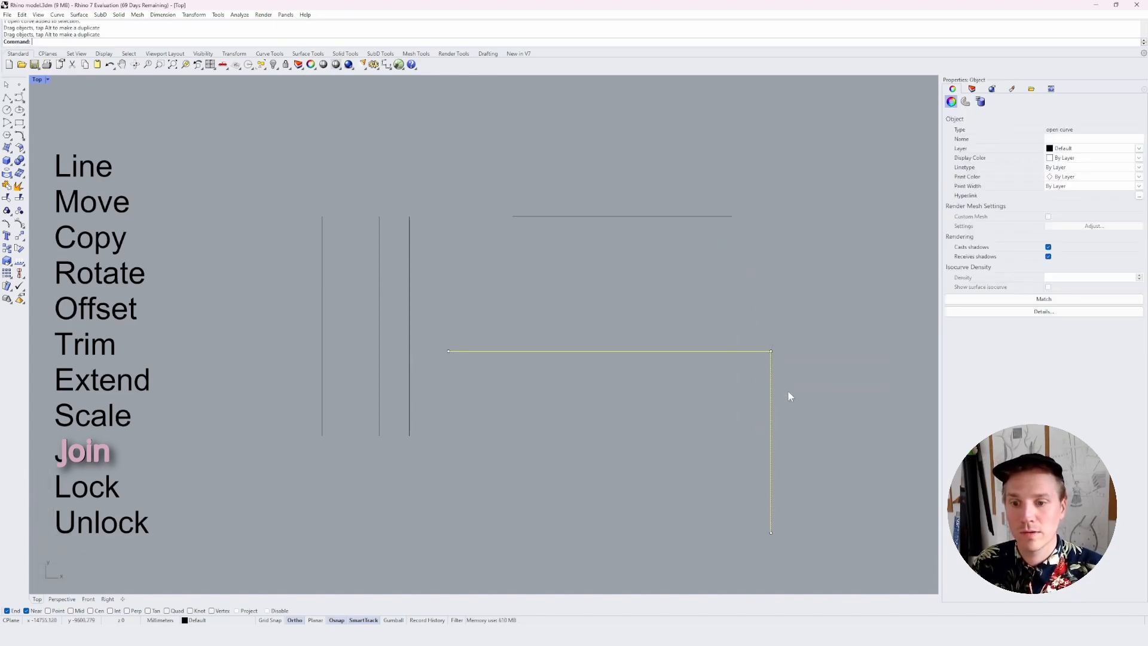
pyautogui.click(788, 392)
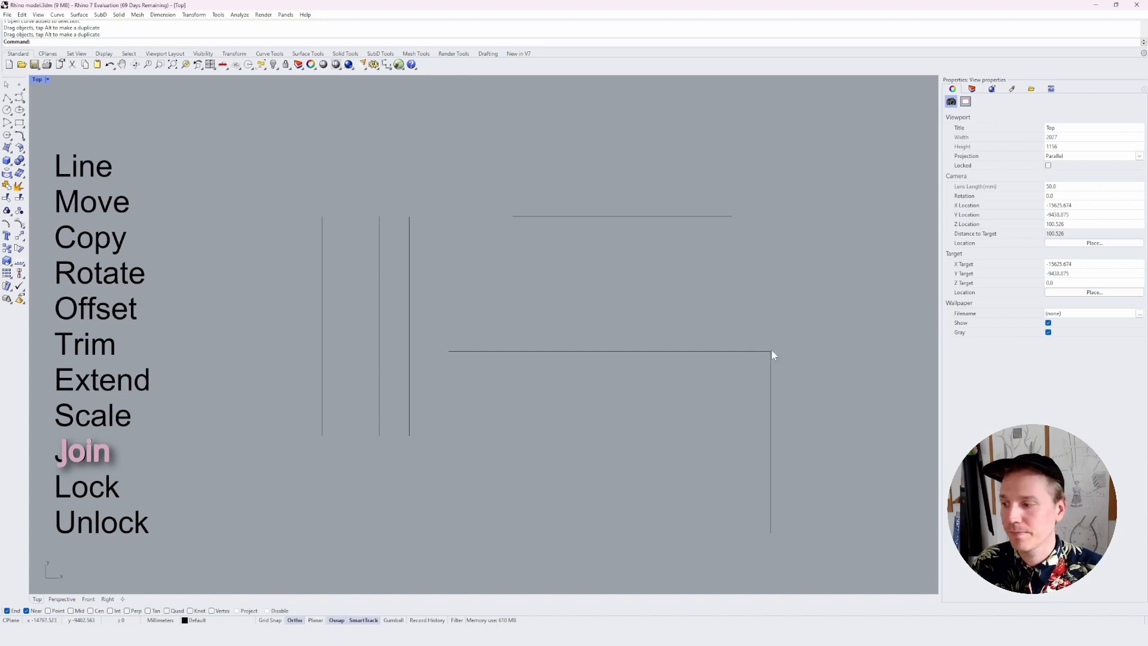
# Lock the joined corner curve
pyautogui.click(487, 352)
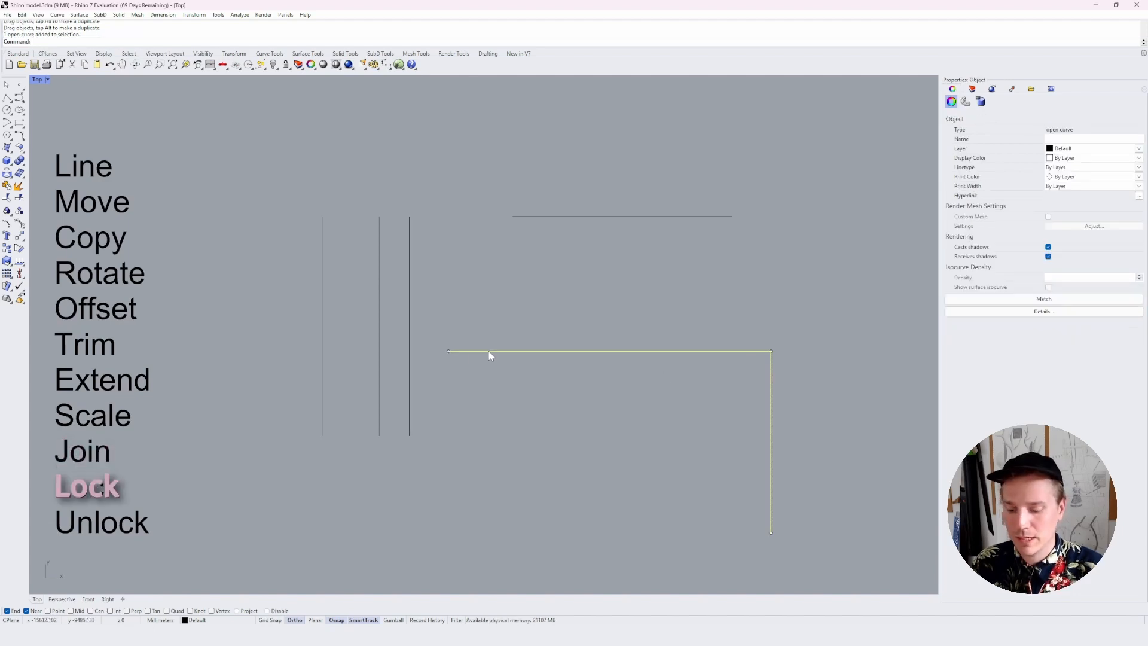
pyautogui.write('Lock')
pyautogui.press('Return')
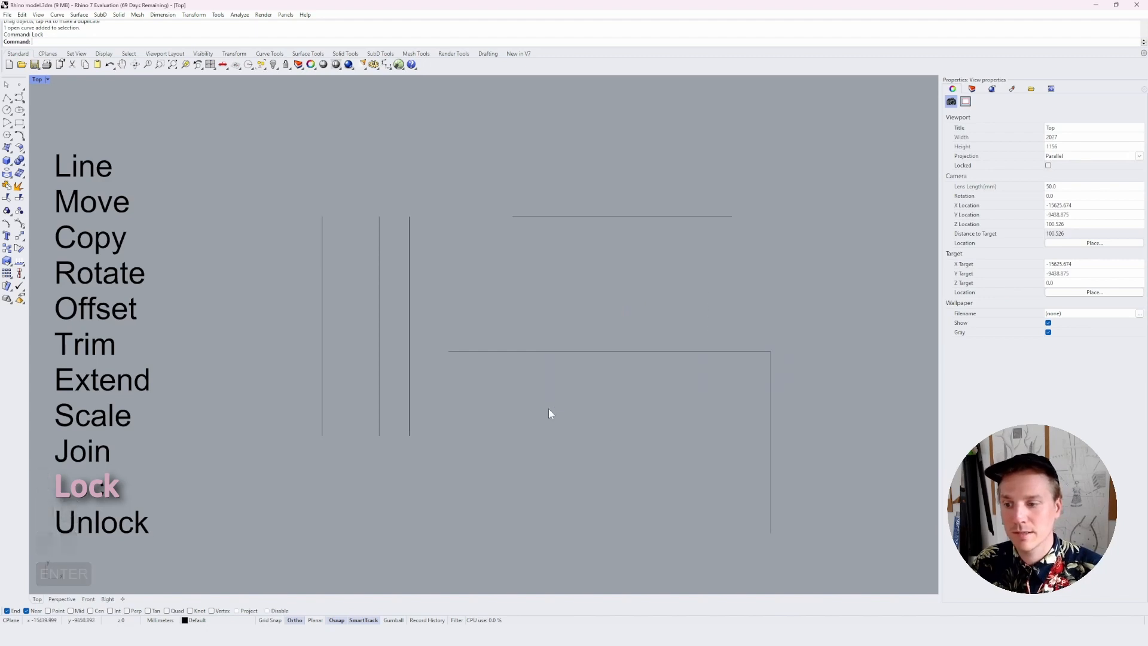
# Unlock all locked objects and select the joined corner curve to test it
pyautogui.write('Unlock')
pyautogui.press('Return')
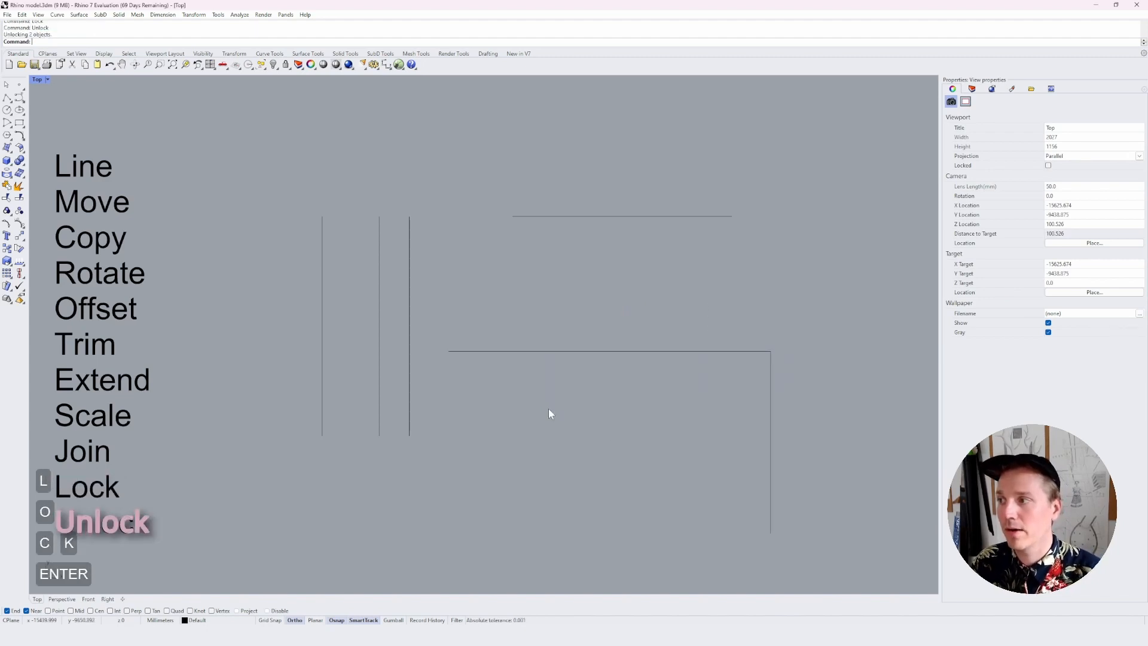
pyautogui.click(710, 350)
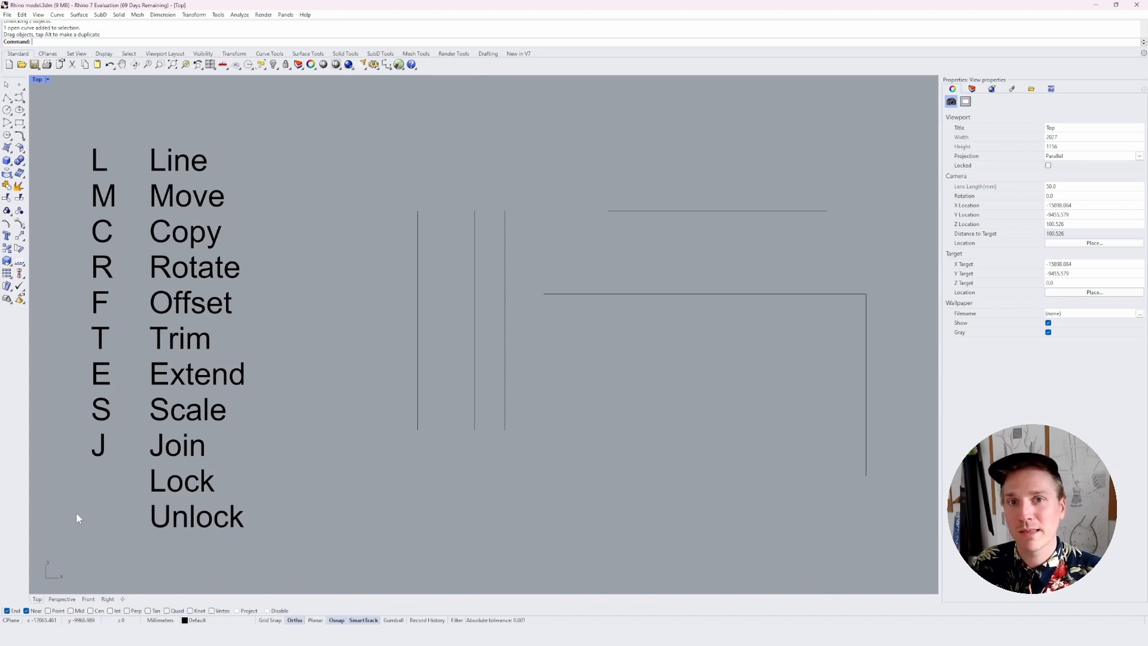
# Open the document properties at the command aliases settings
pyautogui.click(9, 16)
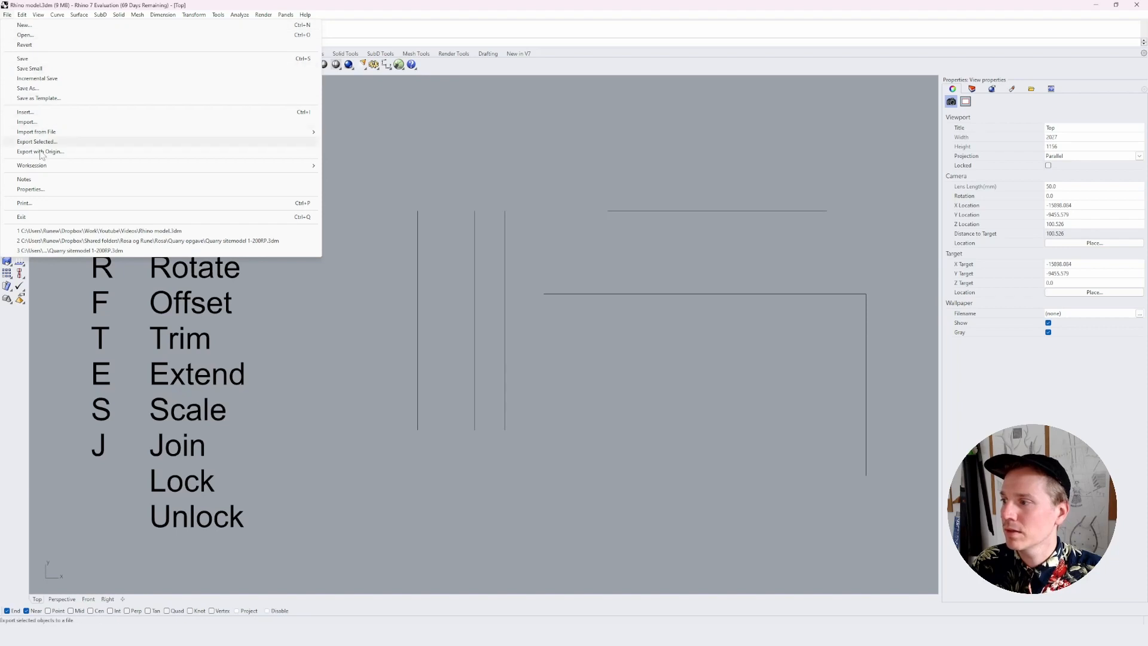
pyautogui.click(38, 192)
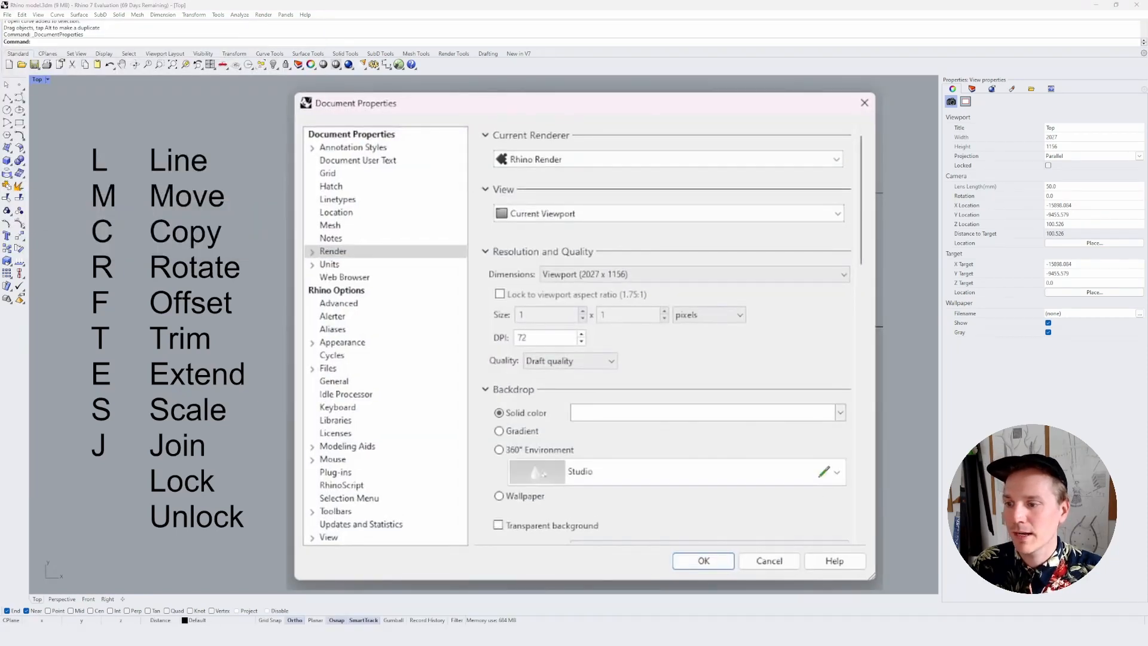
pyautogui.click(330, 330)
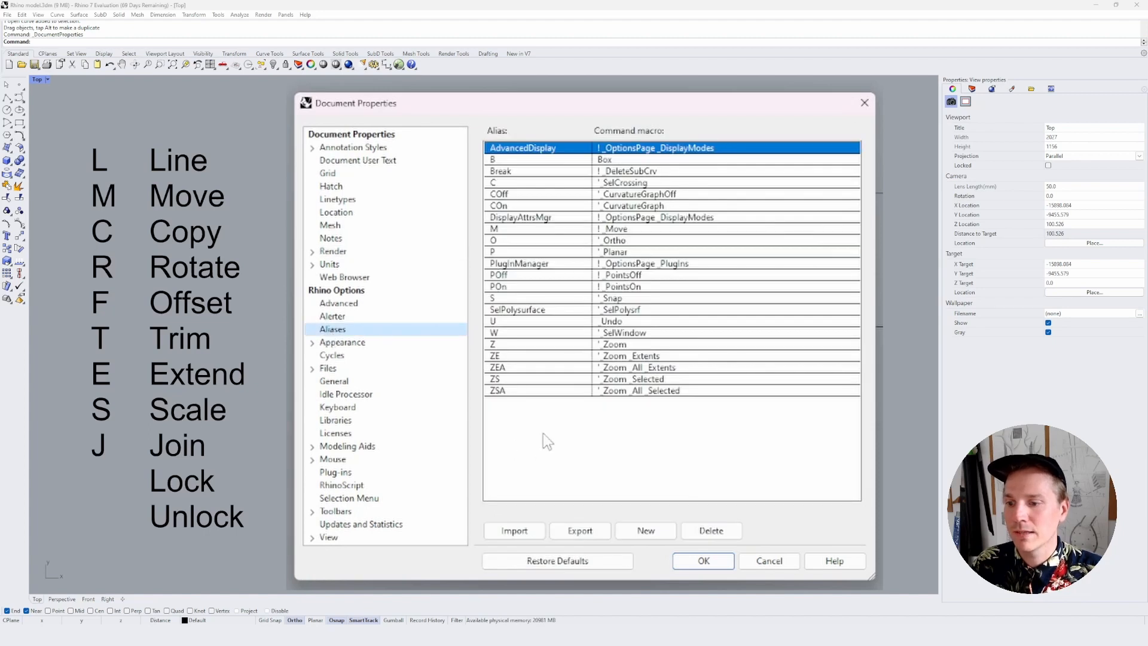
# Add a new alias L with the command macro Line
pyautogui.click(658, 533)
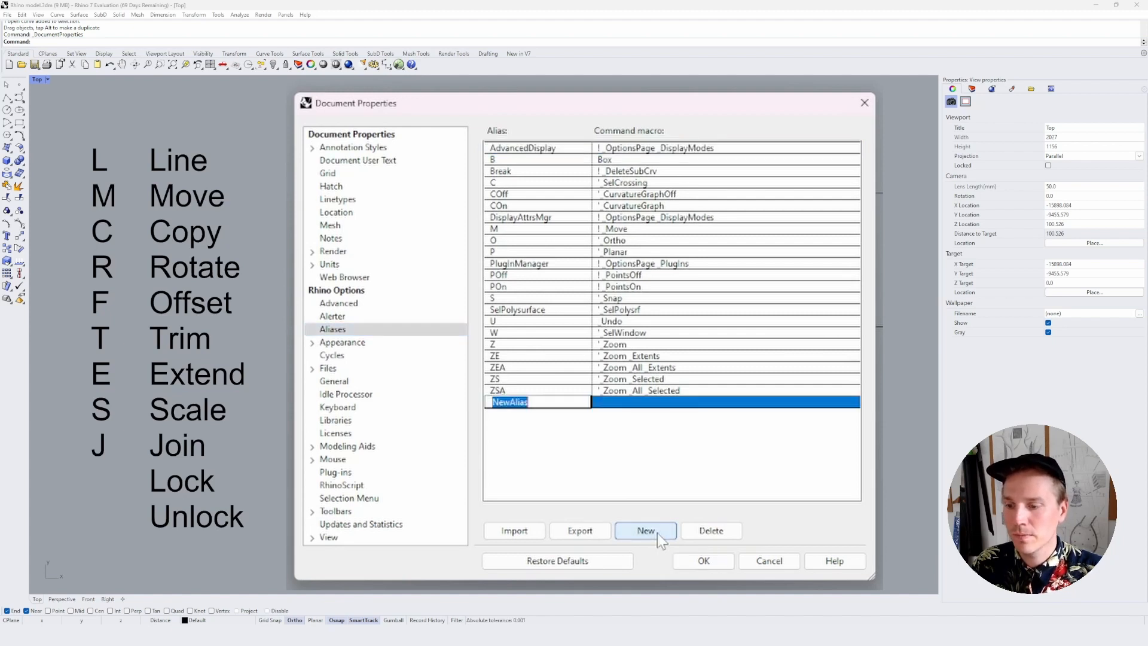
pyautogui.write('L')
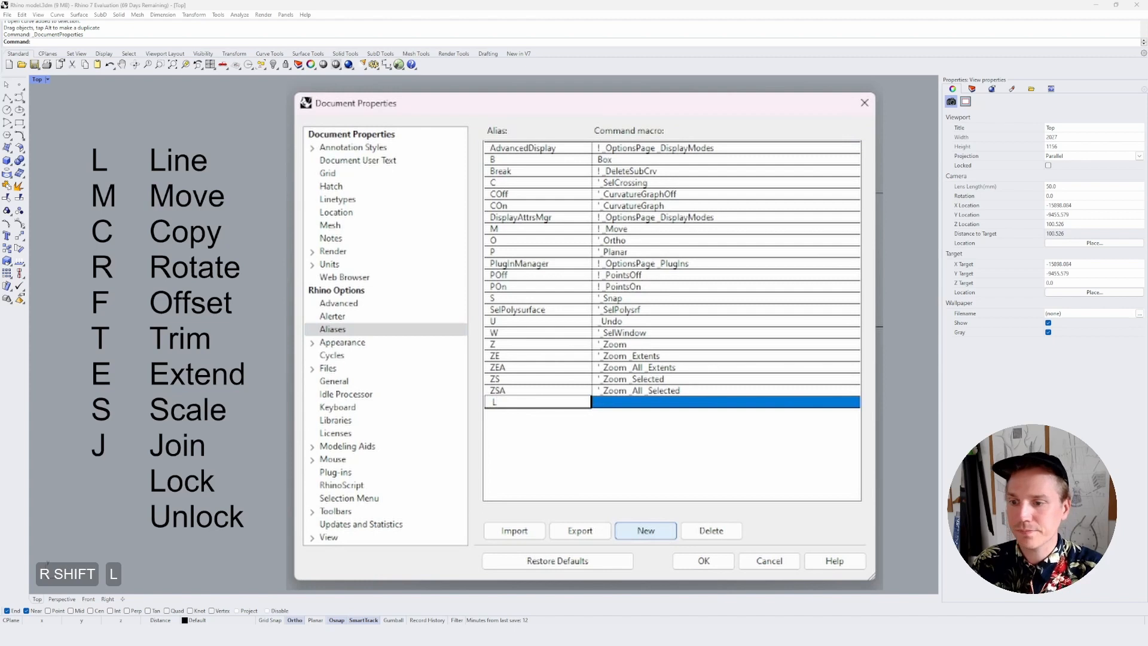
pyautogui.press('Return')
pyautogui.click(649, 403)
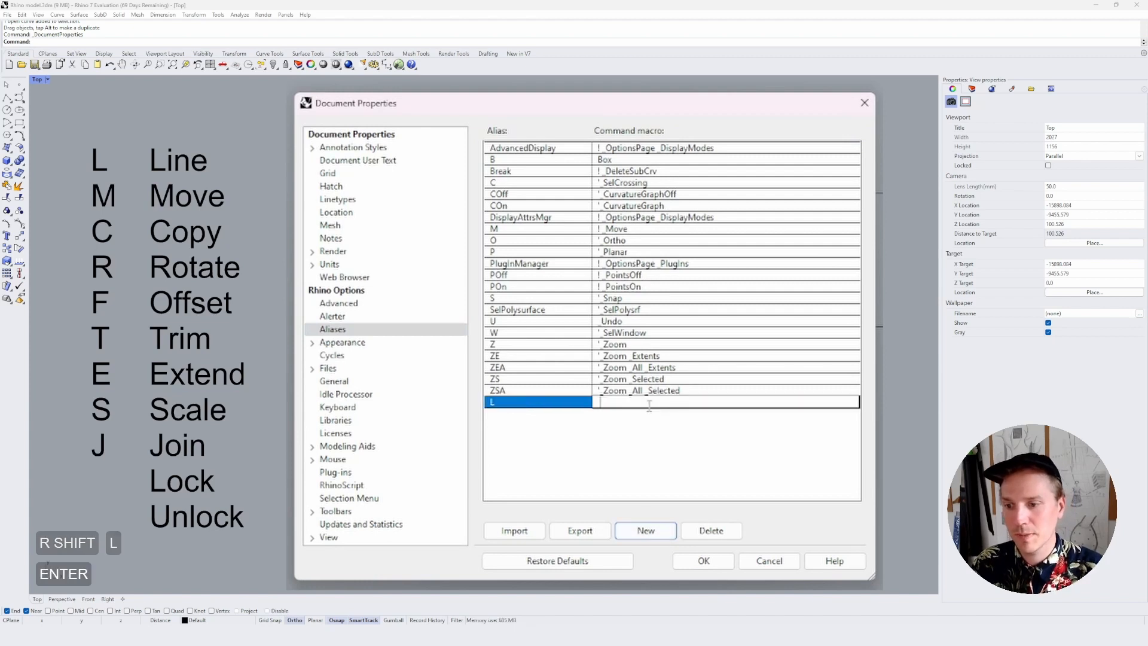
pyautogui.write('Line')
pyautogui.press('Return')
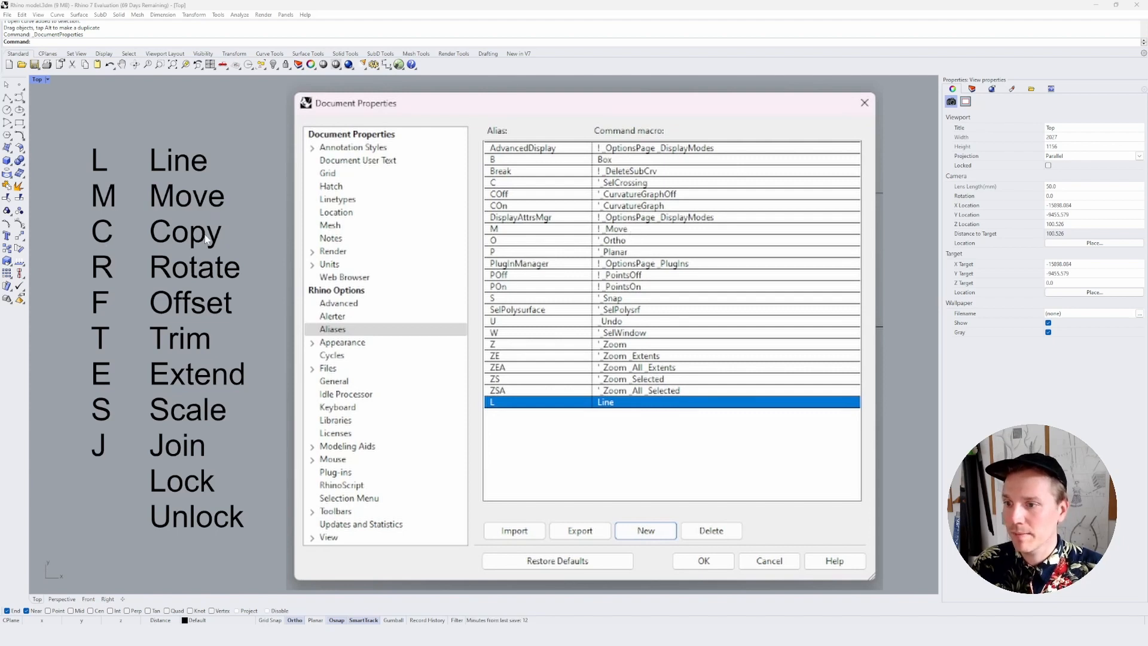
# Change the command macro of the existing alias C to Copy
pyautogui.doubleClick(622, 183)
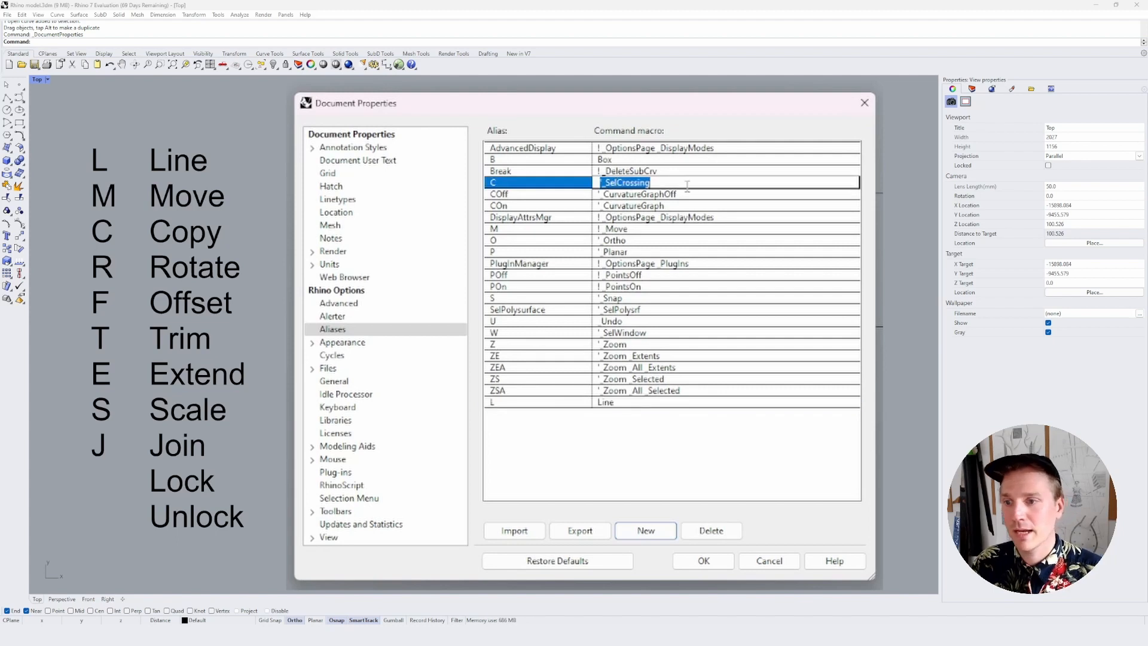
pyautogui.write('Copy')
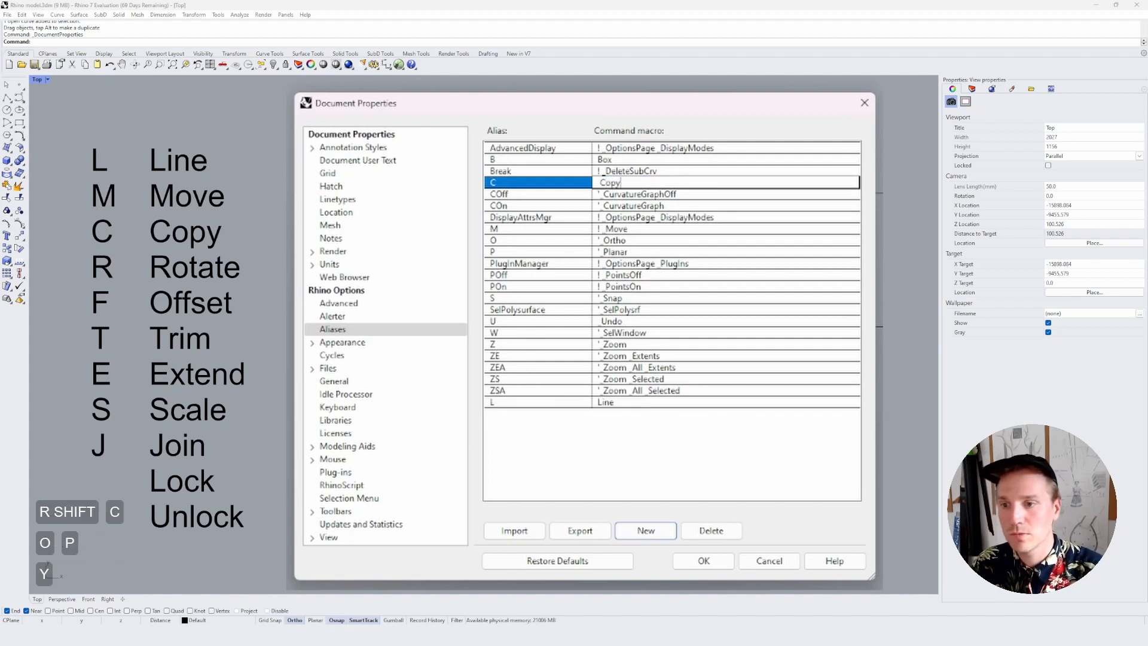
pyautogui.press('Return')
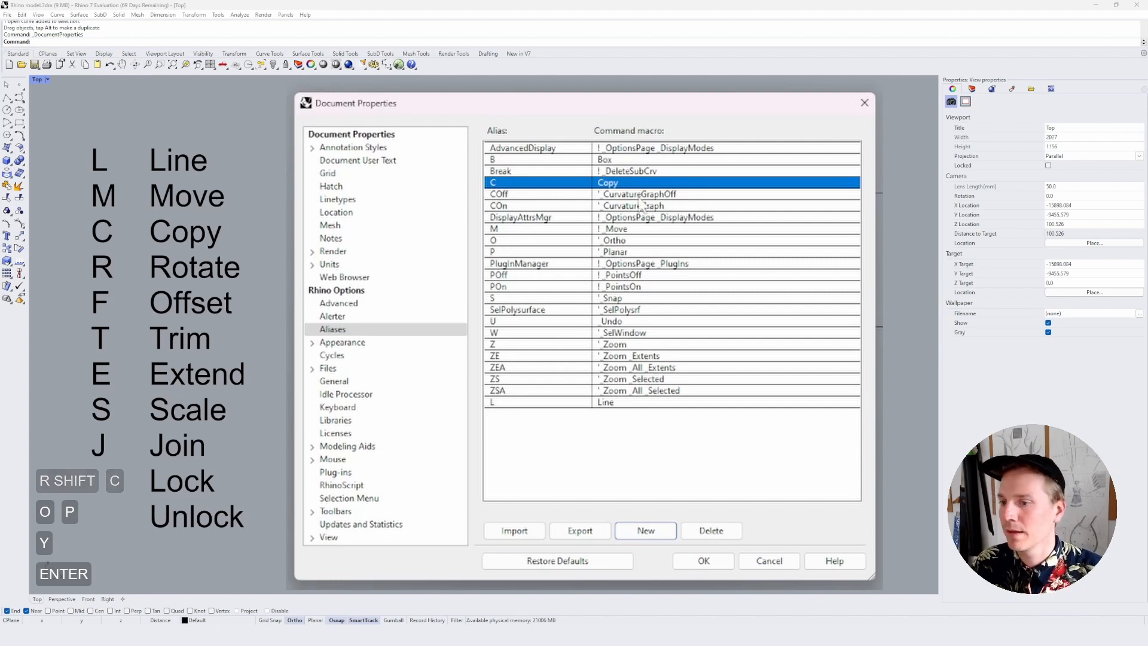
# Add a new alias R with the command macro Rotate
pyautogui.click(660, 535)
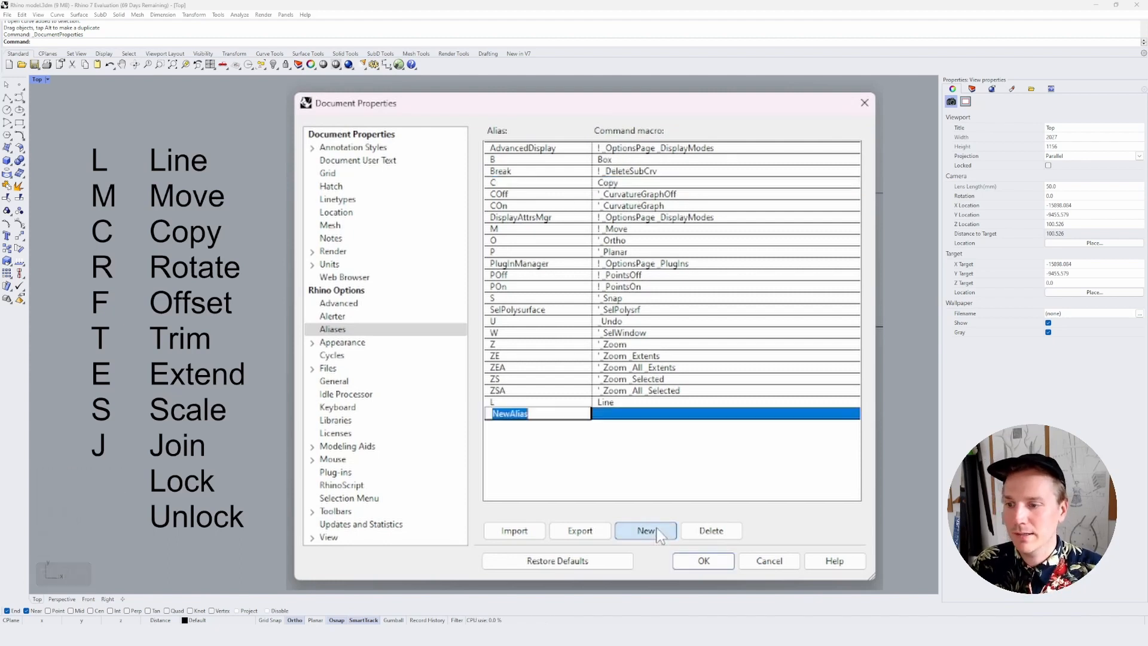
pyautogui.write('R')
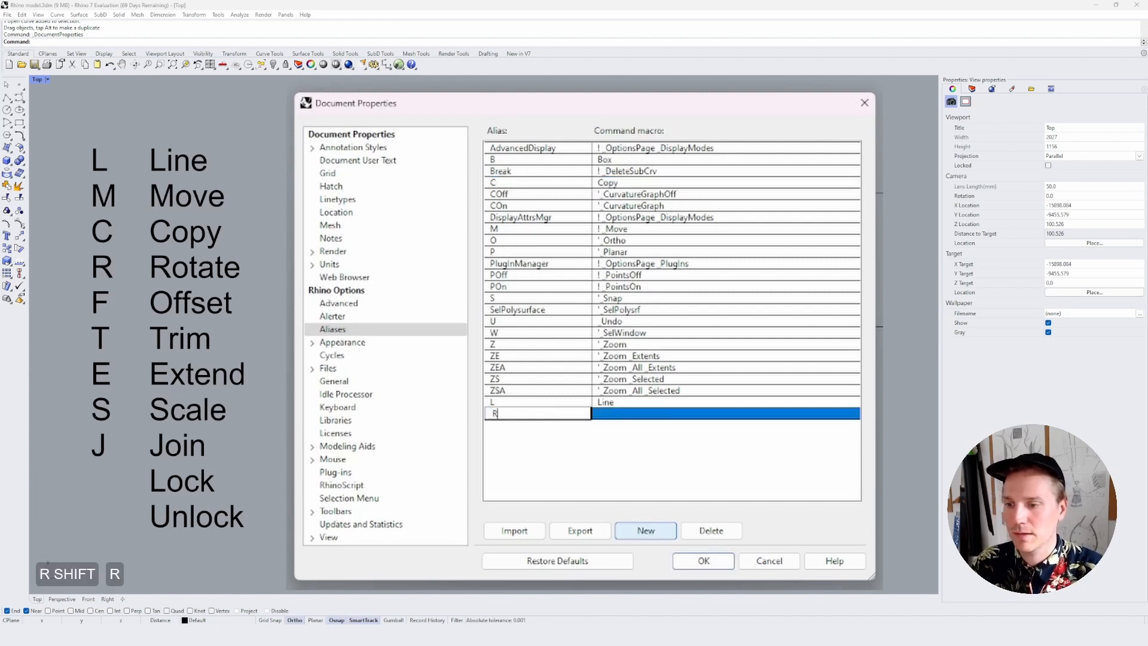
pyautogui.press('Tab')
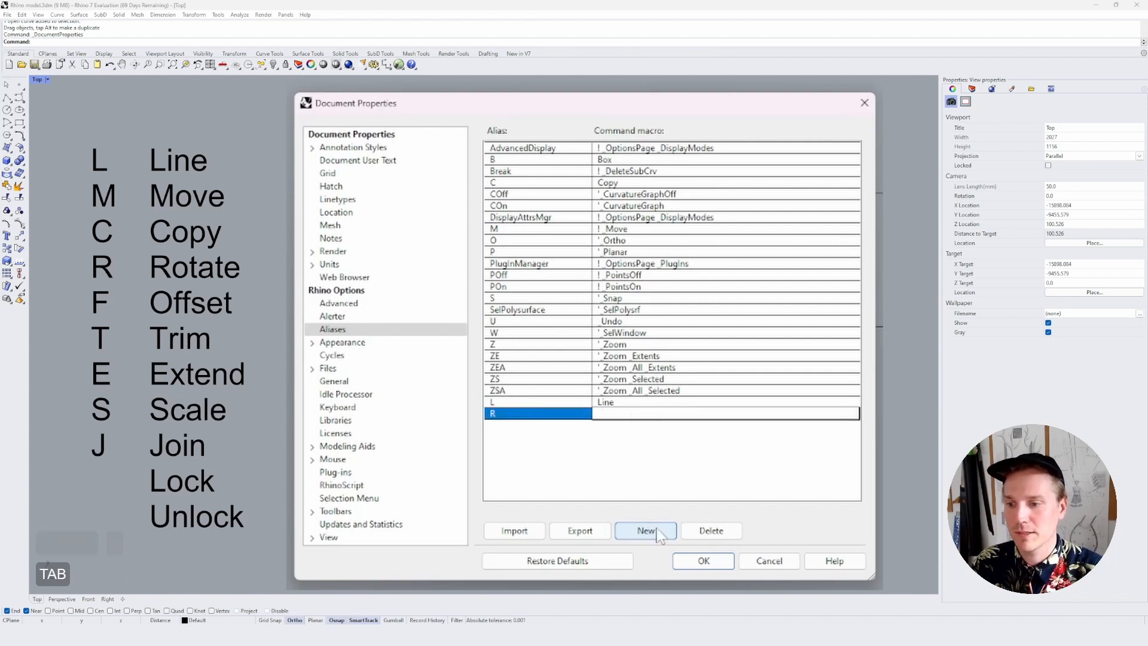
pyautogui.write('Rotate')
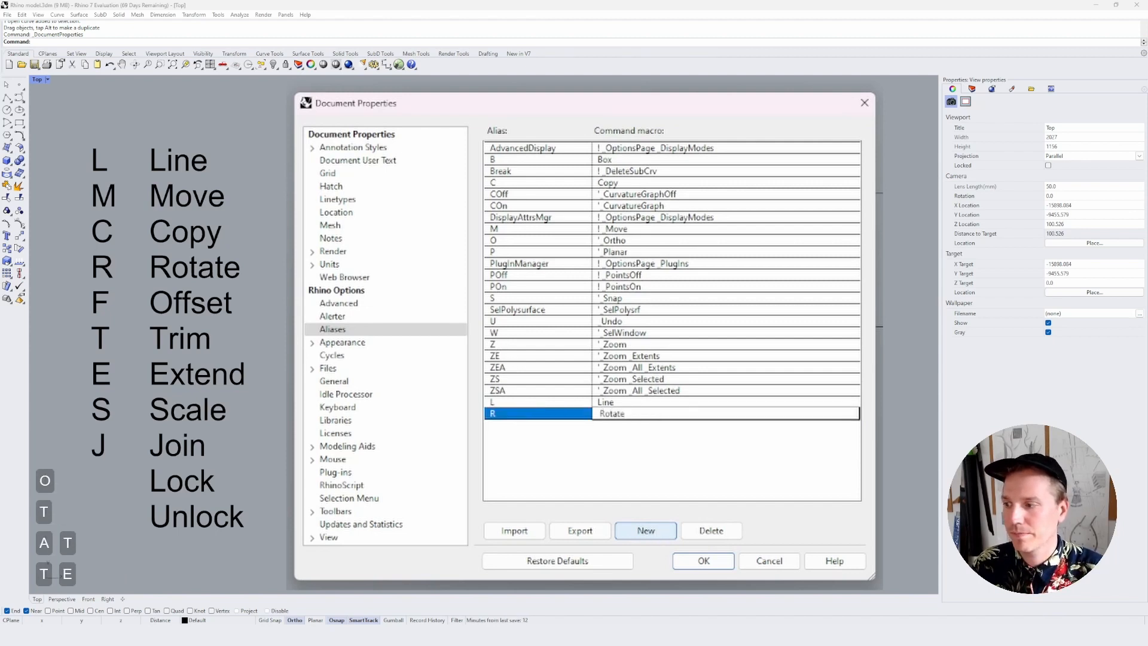
pyautogui.press('Return')
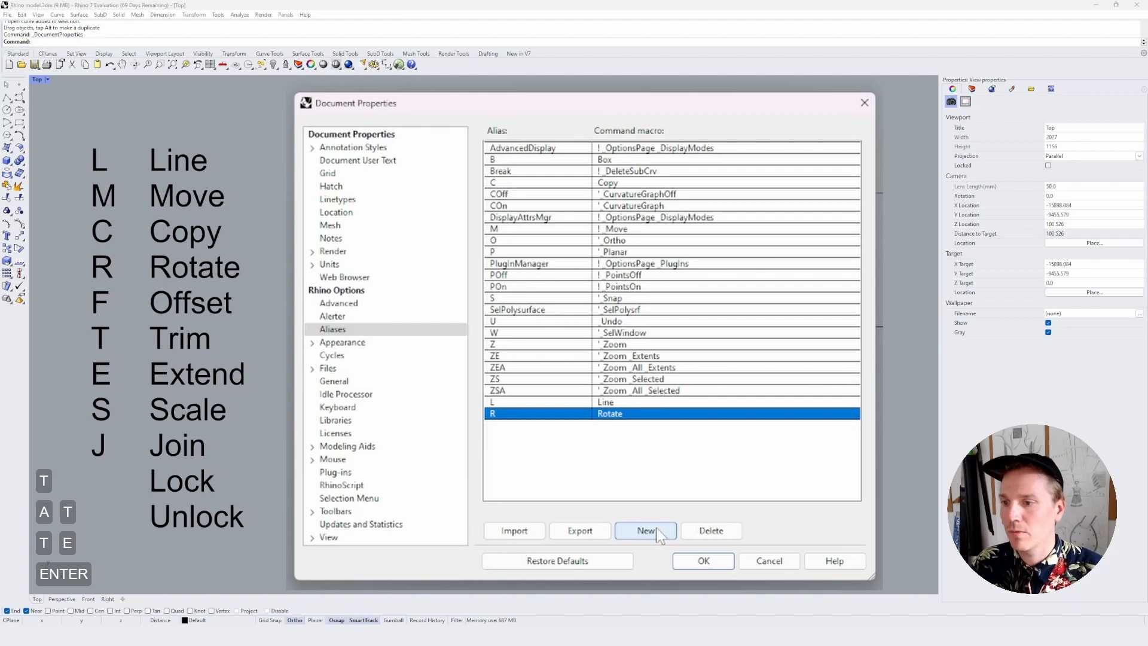
# Add a new alias F with the command macro Offset
pyautogui.click(667, 532)
pyautogui.write('F')
pyautogui.press('Tab')
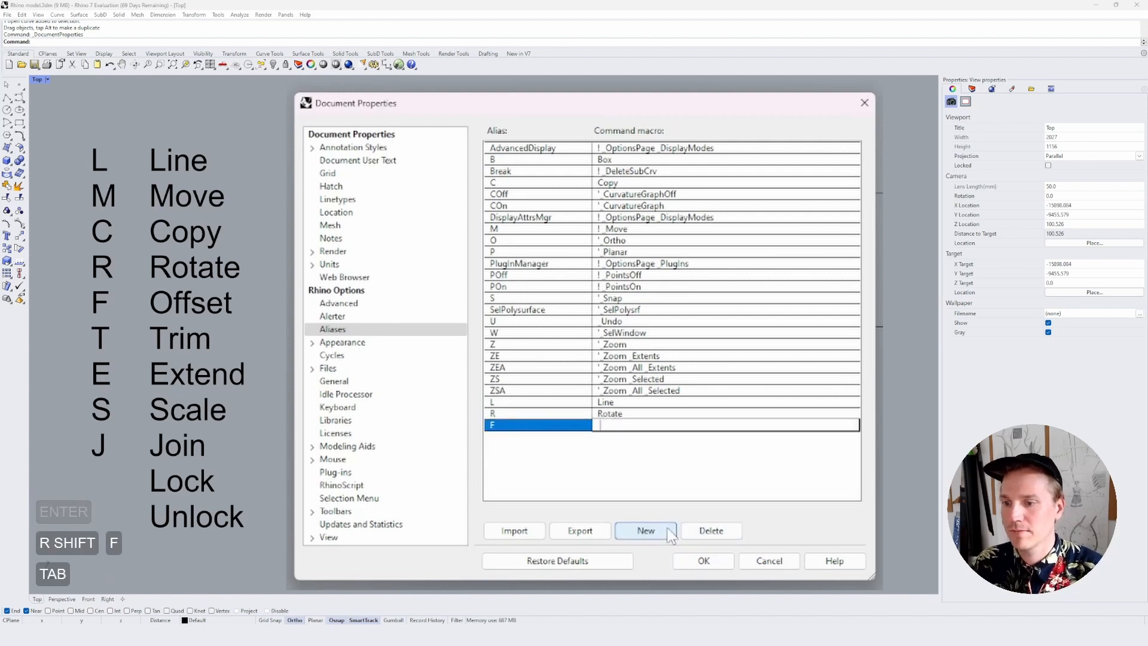
pyautogui.write('Offset')
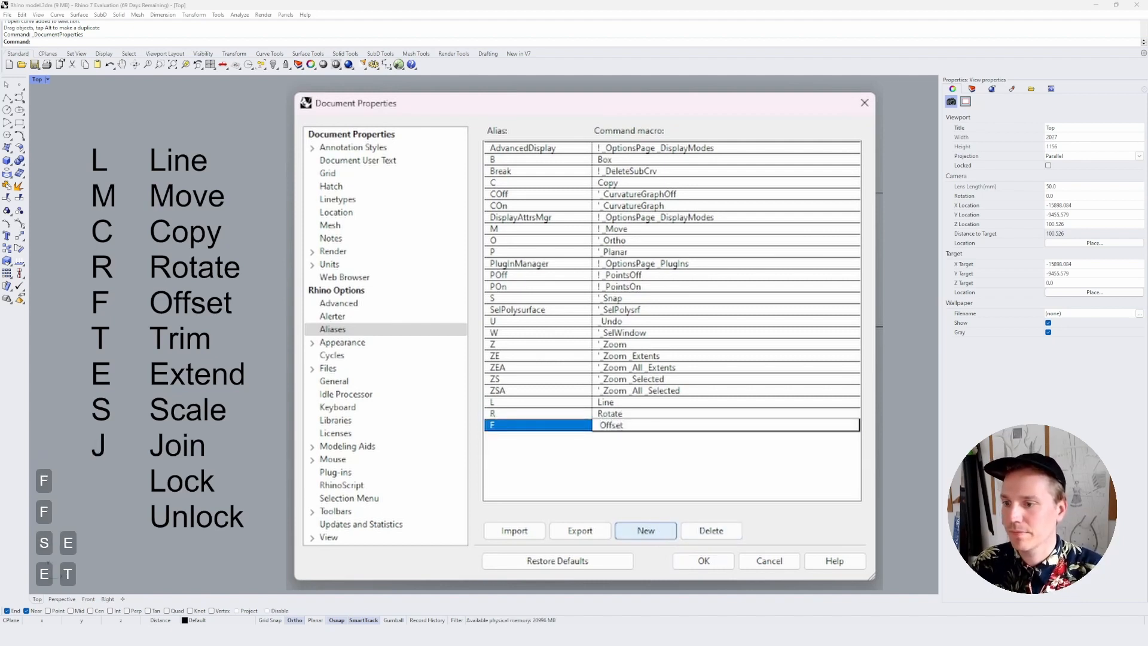
pyautogui.press('Return')
# Add a new alias T with the command macro Trim
pyautogui.click(669, 531)
pyautogui.write('T')
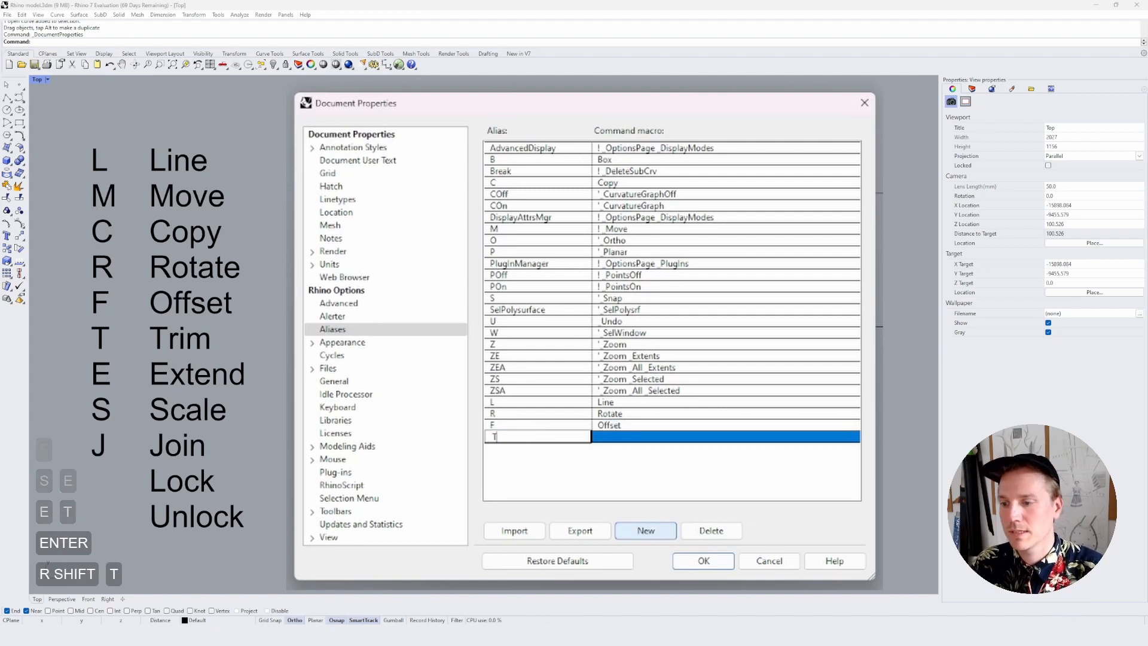
pyautogui.press('Tab')
pyautogui.write('Tro')
pyautogui.press('BackSpace')
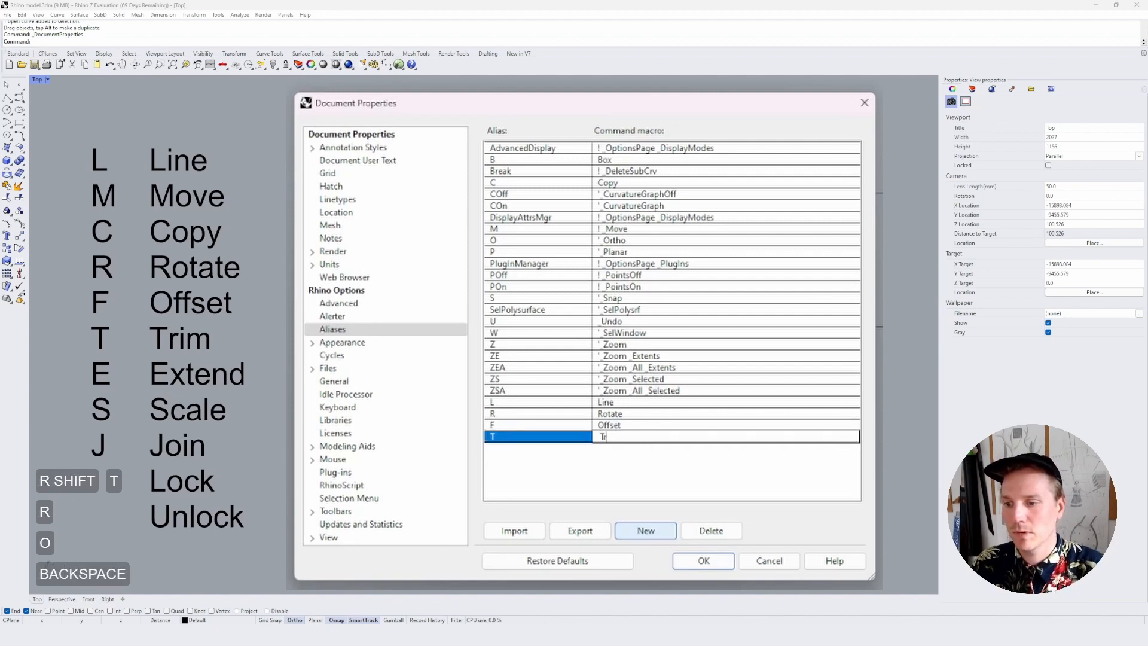
pyautogui.write('im')
pyautogui.press('Return')
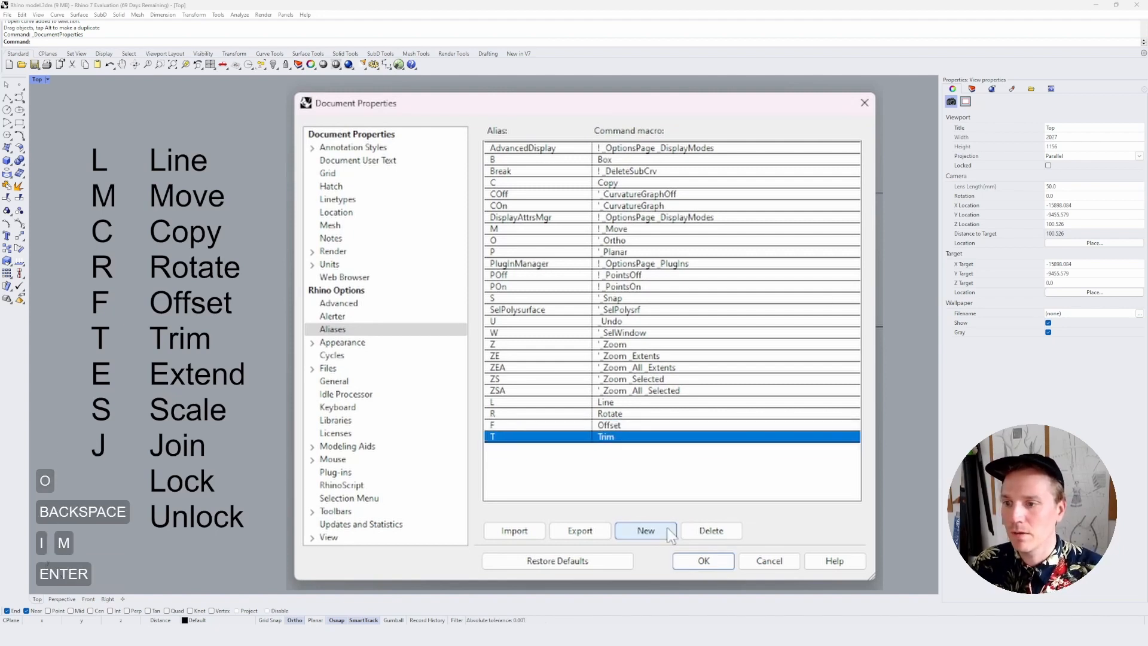
# Add a new alias E with the command macro Extend
pyautogui.click(668, 532)
pyautogui.write('E')
pyautogui.press('Tab')
pyautogui.write('E')
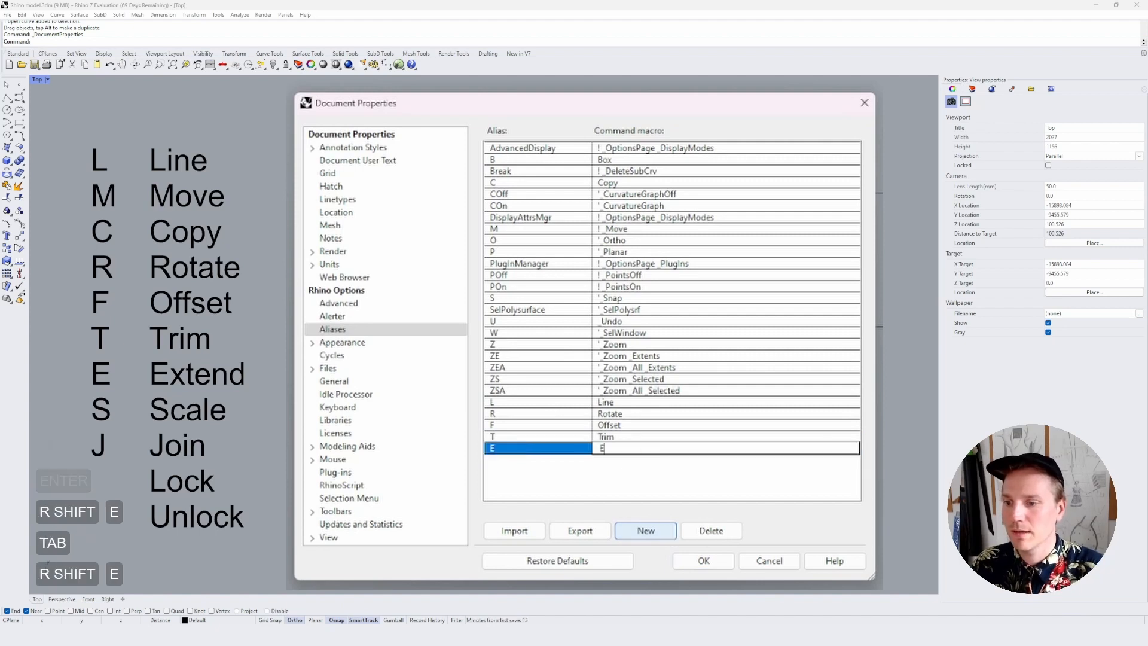
pyautogui.write('xtend')
pyautogui.press('Return')
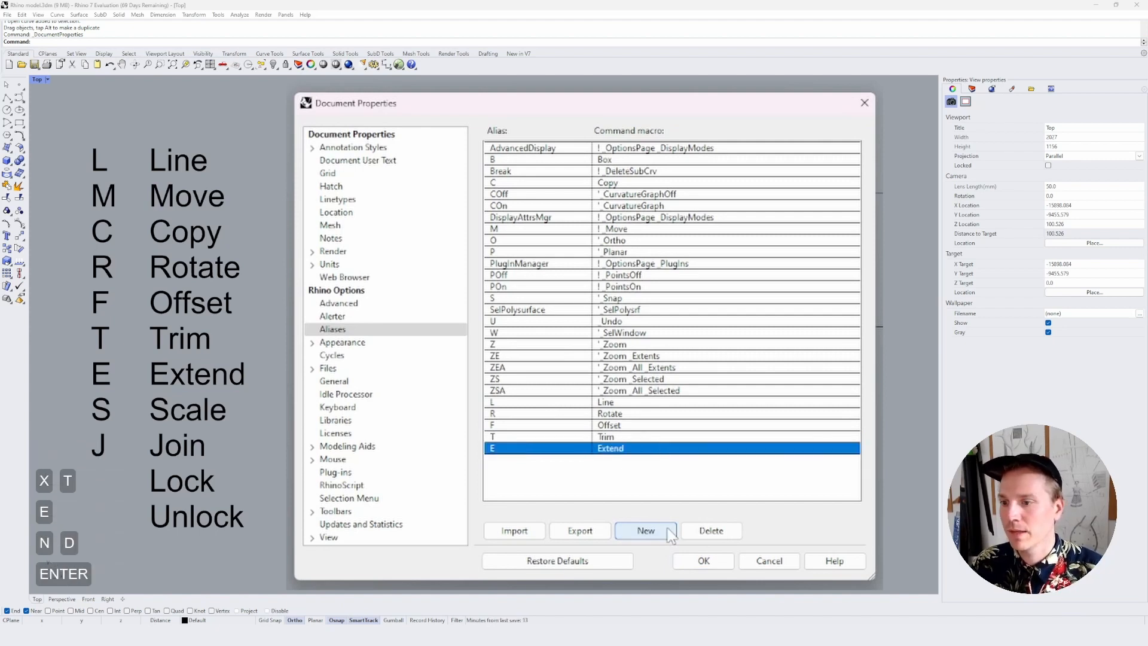
# Change the command macro of the existing alias S to Scale
pyautogui.doubleClick(618, 299)
pyautogui.write('Scal')
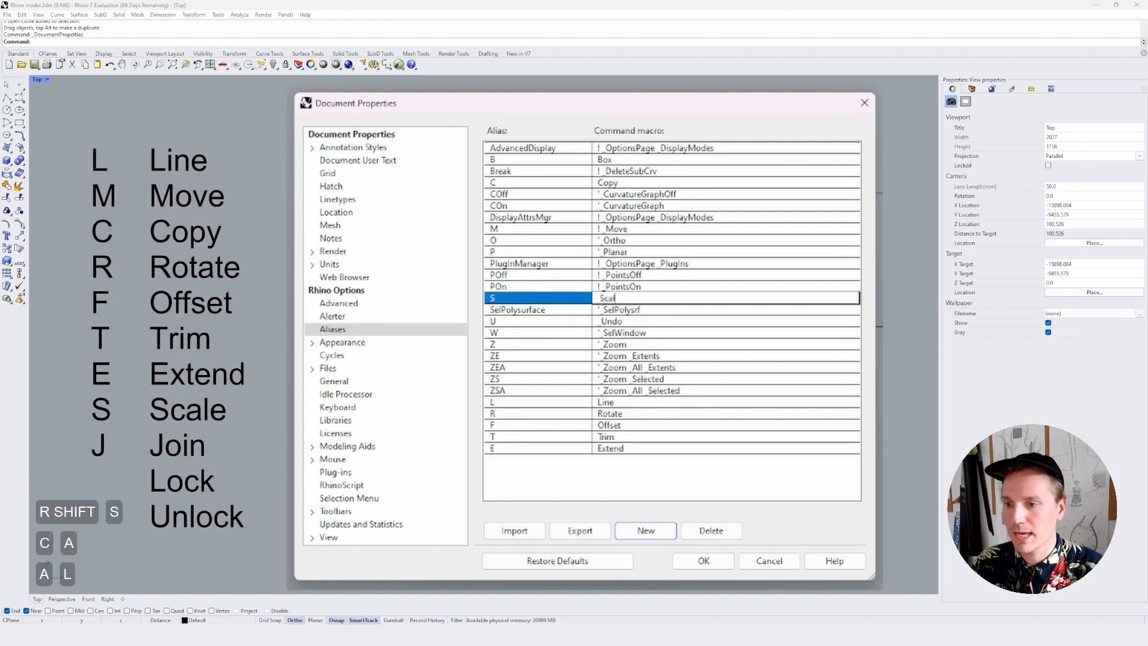
pyautogui.write('e')
pyautogui.press('Return')
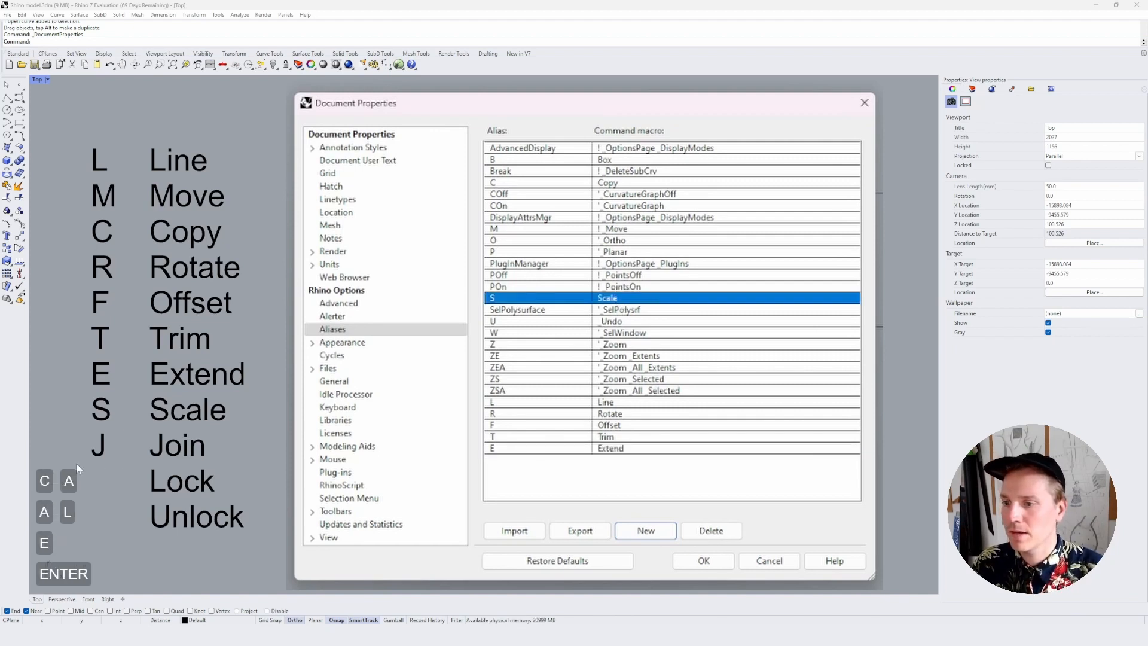
# Add a new alias J with the command macro Join and accept the document properties
pyautogui.click(646, 532)
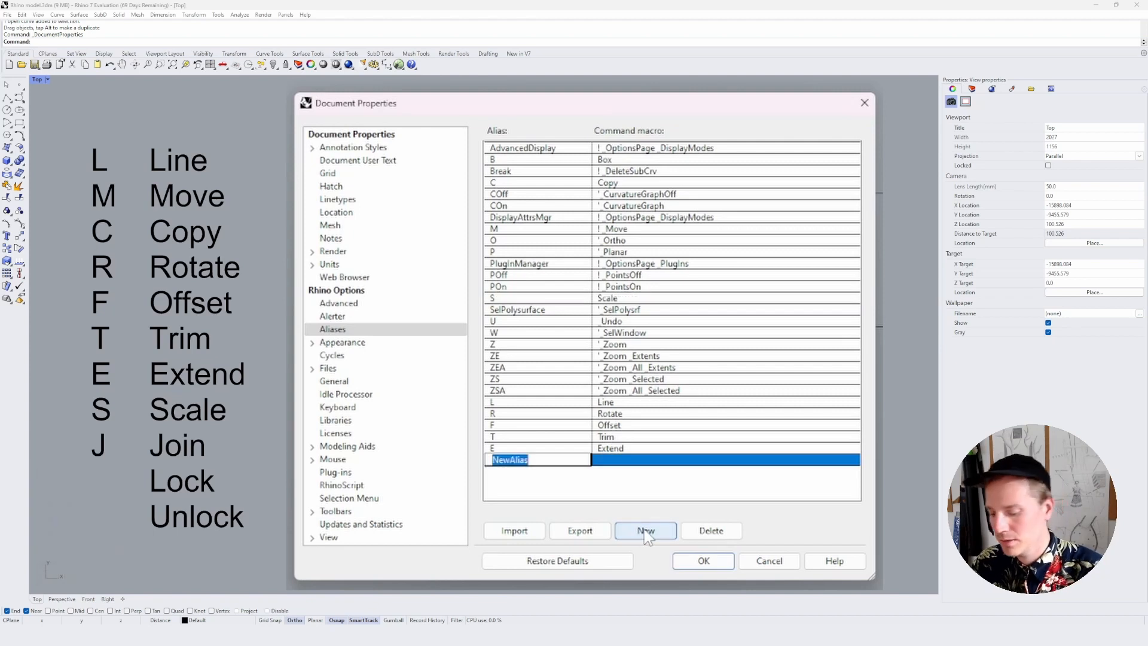
pyautogui.write('J')
pyautogui.press('Tab')
pyautogui.write('K')
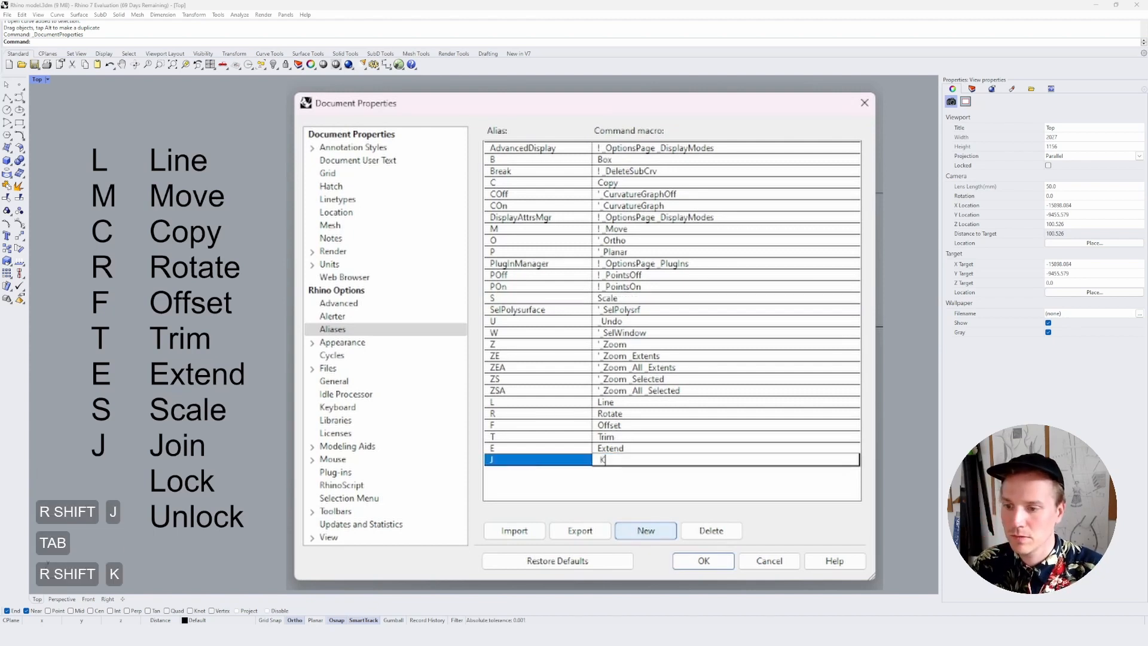
pyautogui.press('BackSpace')
pyautogui.write('Join')
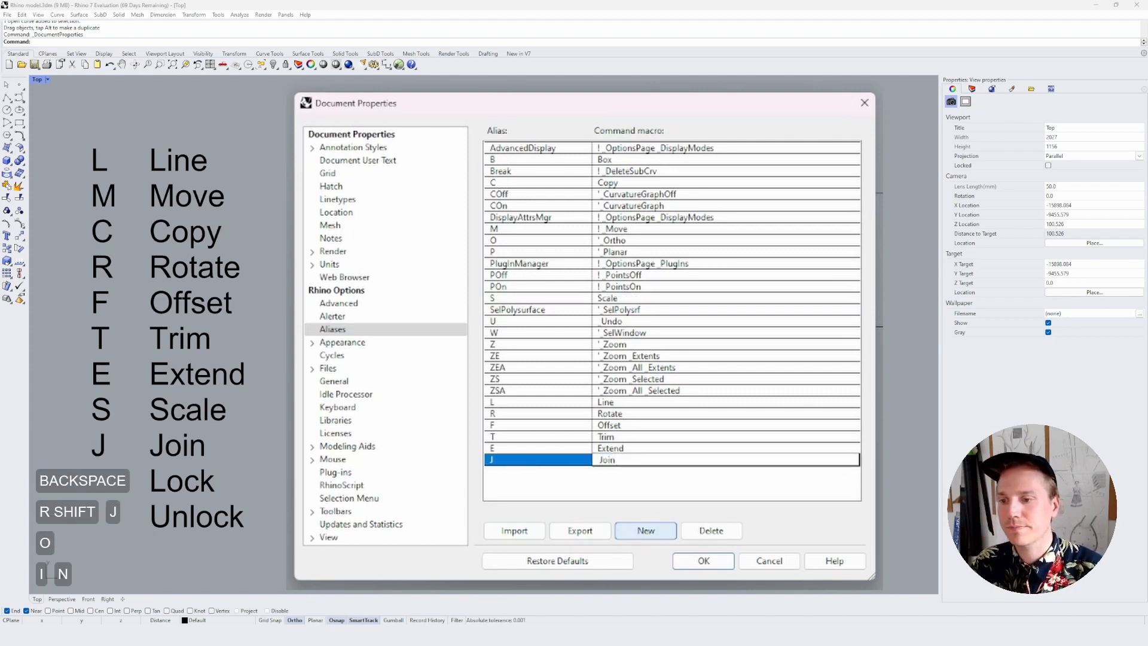
pyautogui.press('Return')
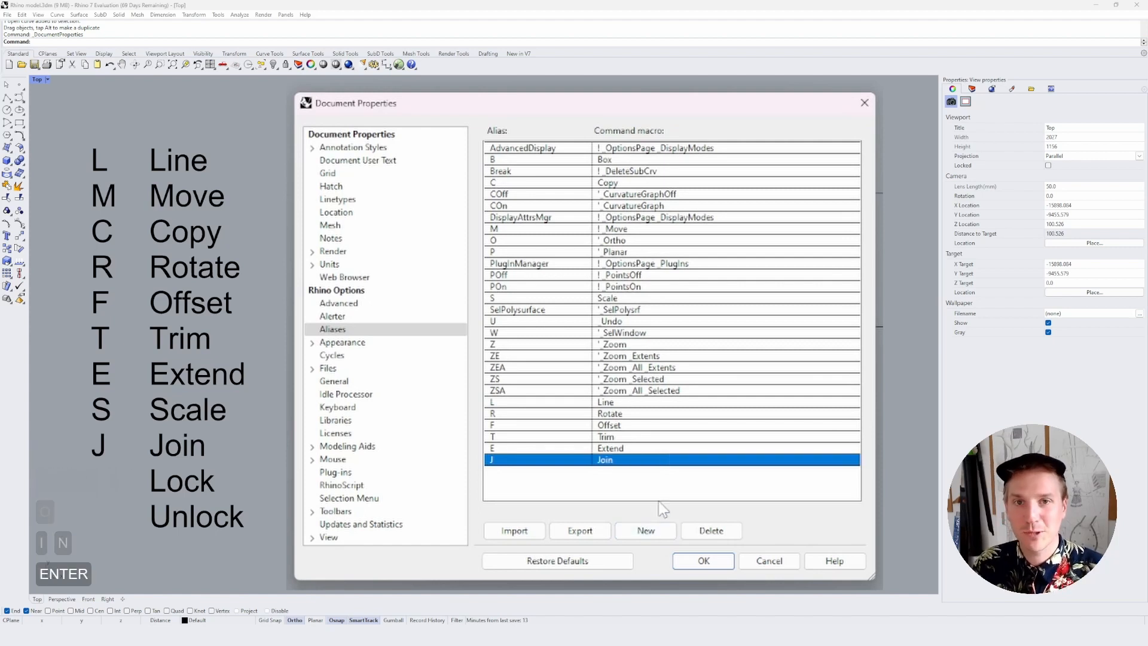
pyautogui.click(700, 561)
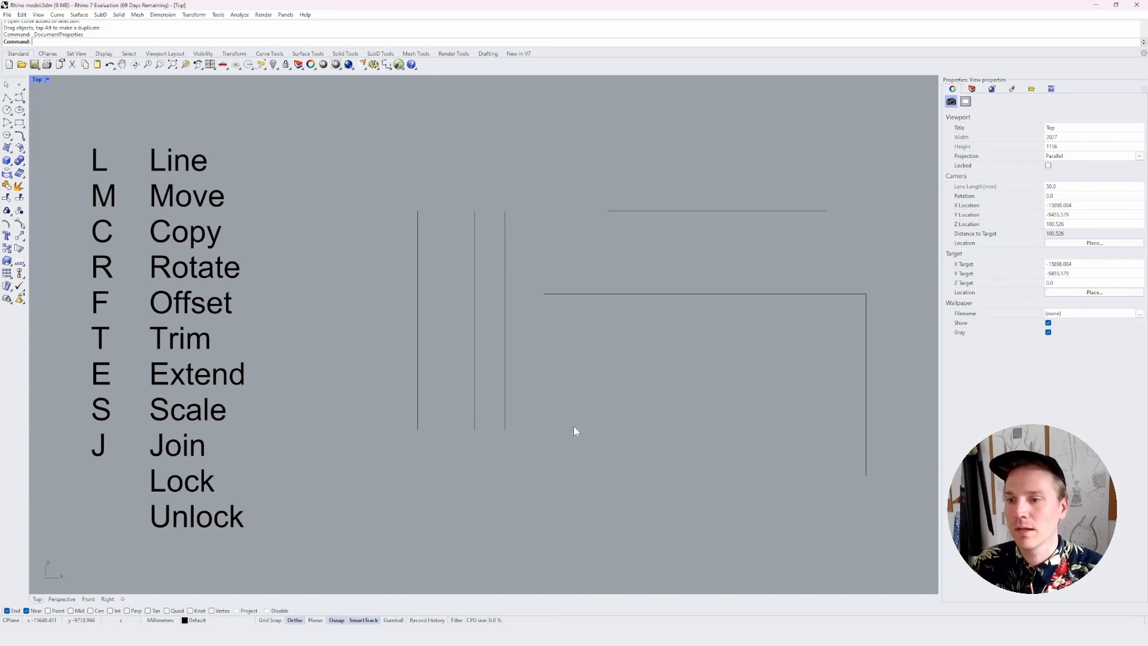
# Copy the upper horizontal line a short distance straight down, using the C alias
pyautogui.write('c')
pyautogui.press('space')
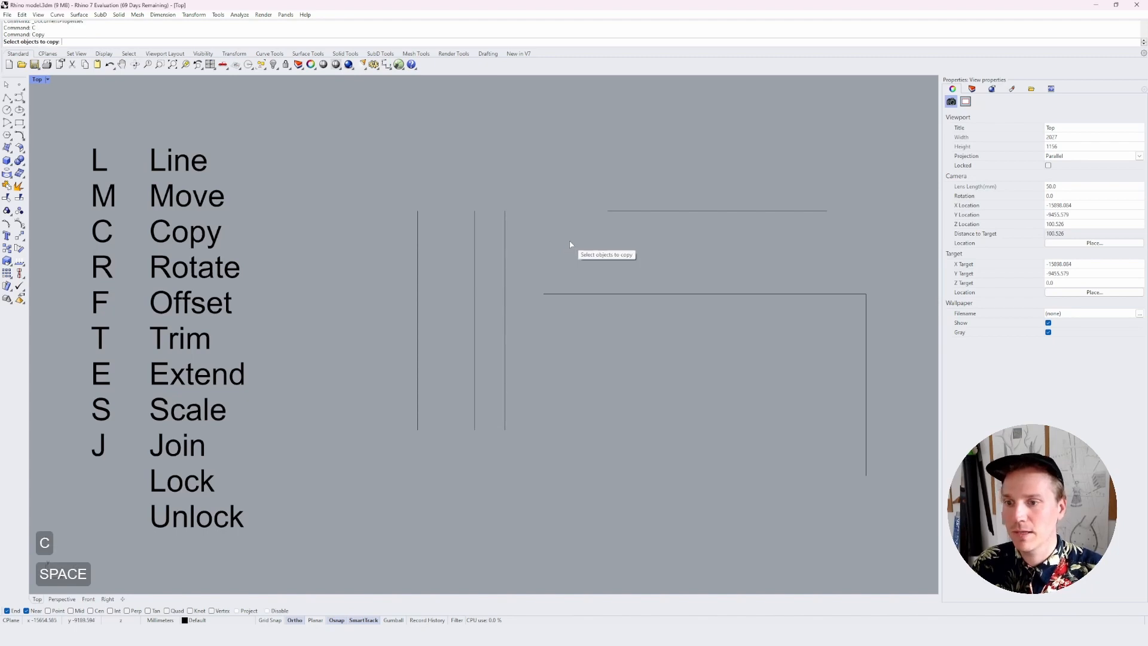
pyautogui.press('space')
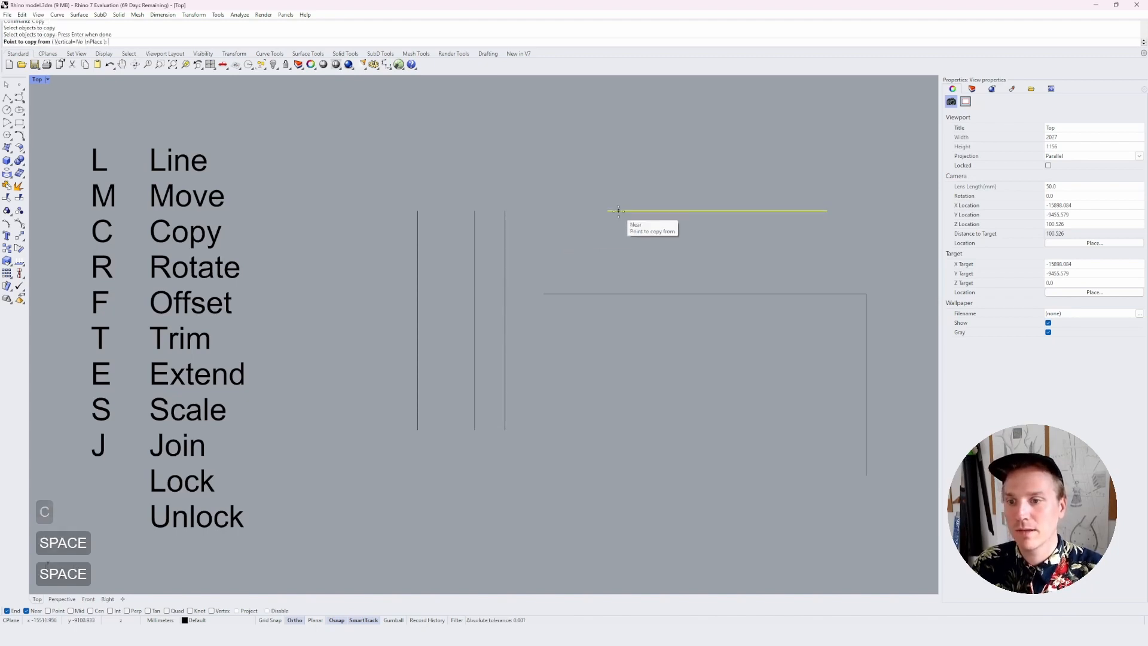
pyautogui.click(618, 154)
pyautogui.click(619, 189)
pyautogui.rightClick(577, 270)
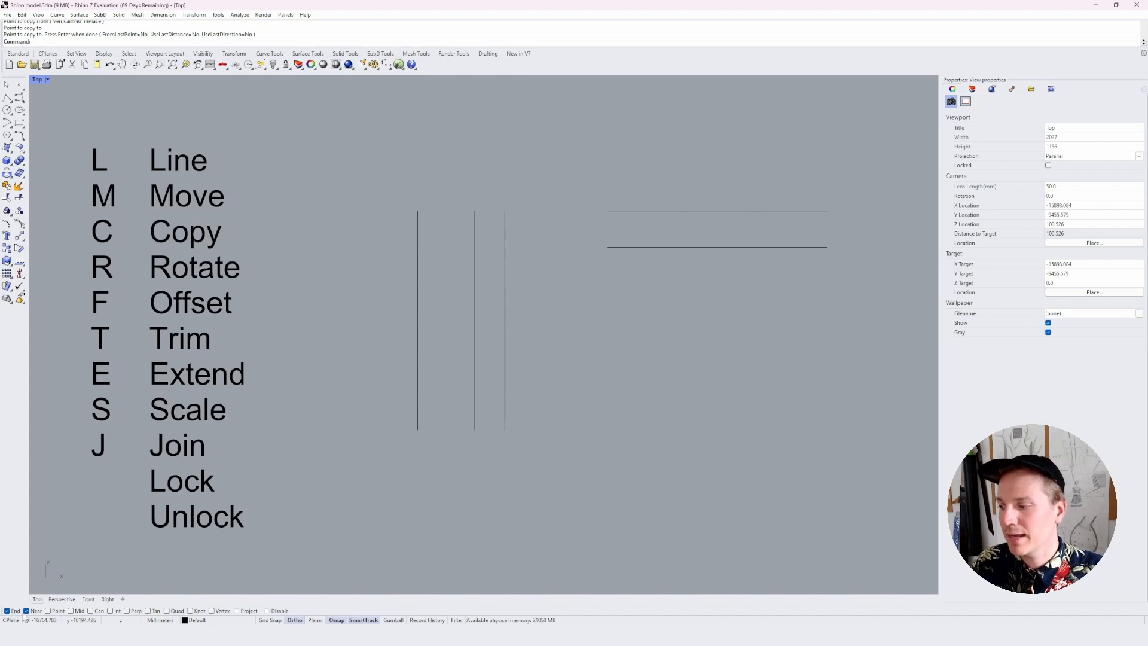
pyautogui.press('Escape')
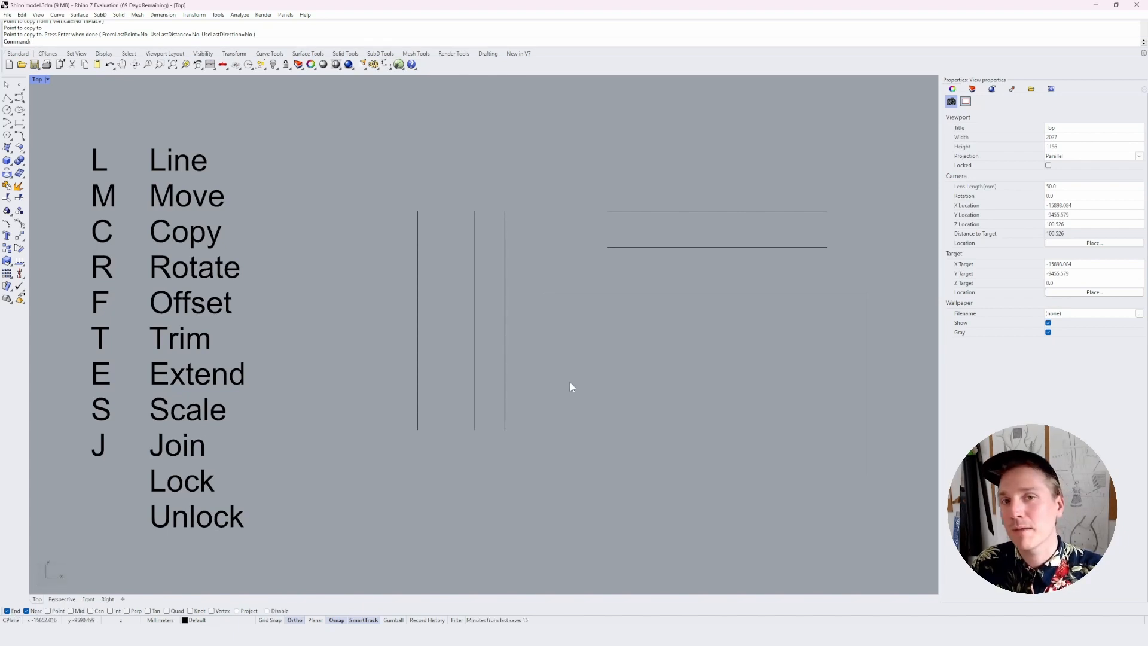
# Start the Line command with the L alias and enable the Mid object snap
pyautogui.write('l')
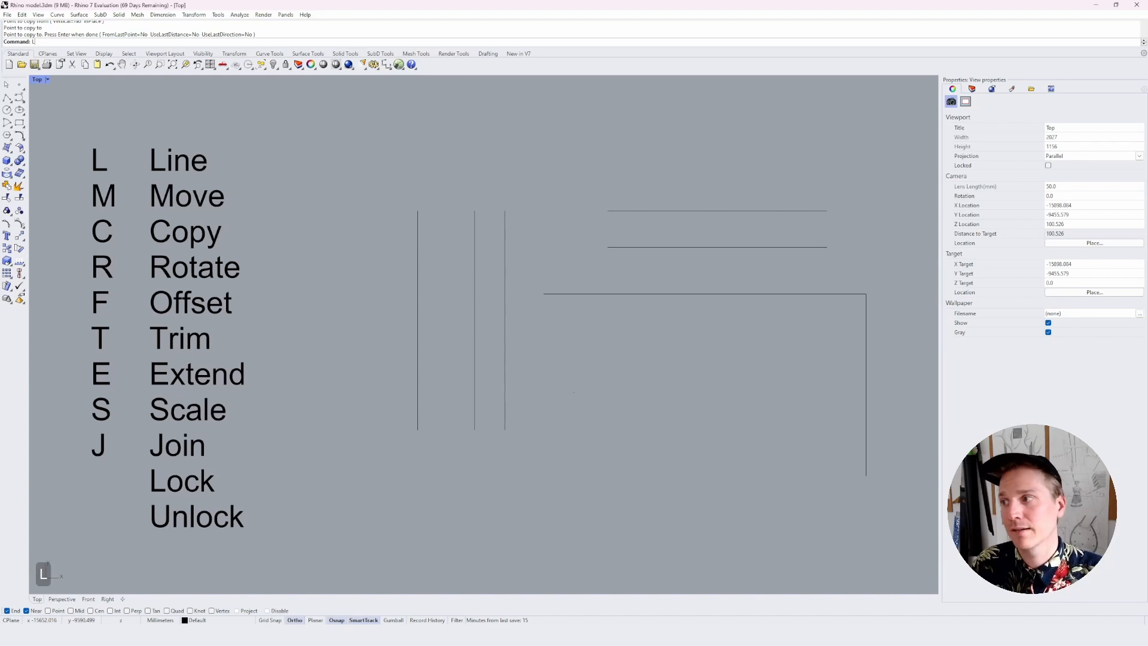
pyautogui.press('Return')
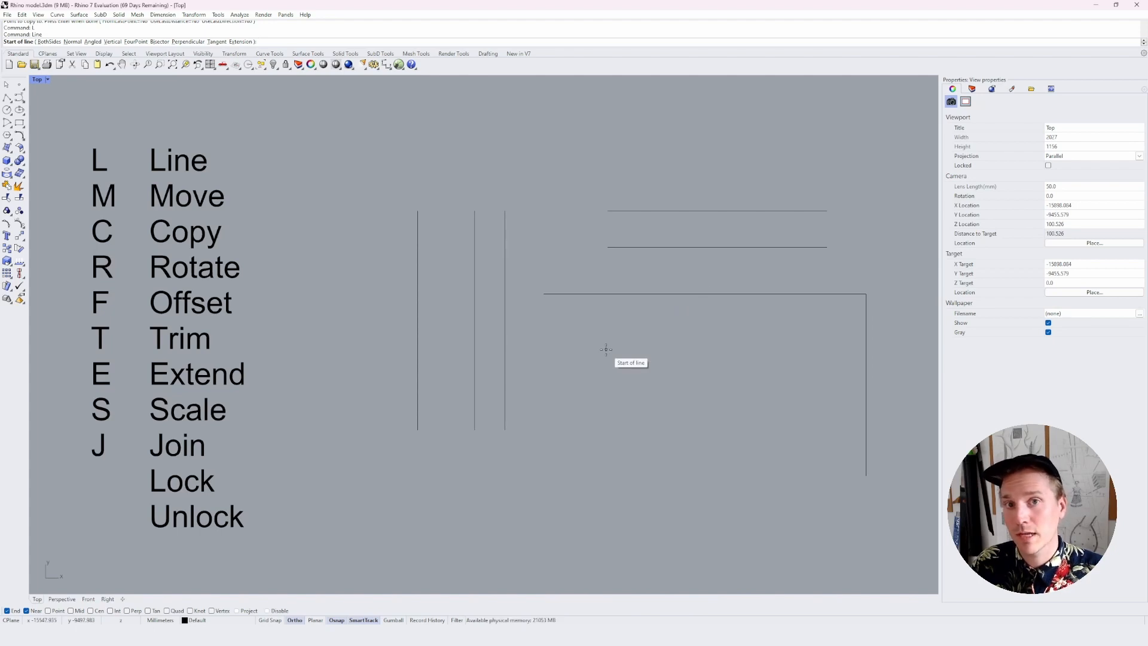
pyautogui.click(71, 611)
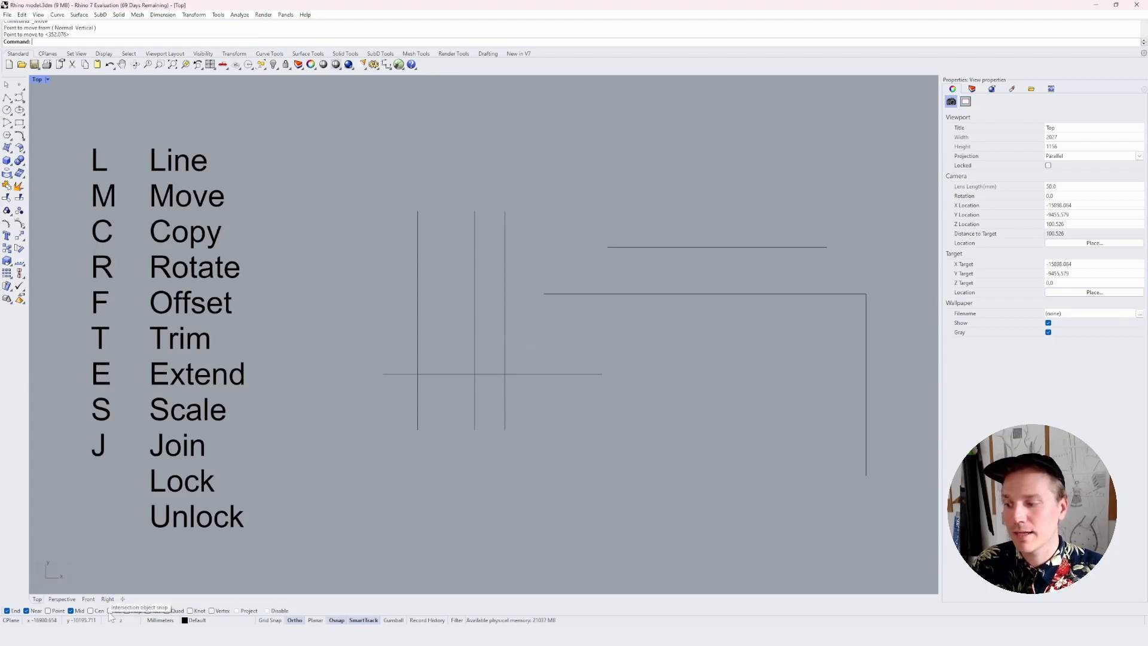
# Enable the Int object snap and try it with the Line command where the horizontal line crosses the leftmost vertical line
pyautogui.press('Escape')
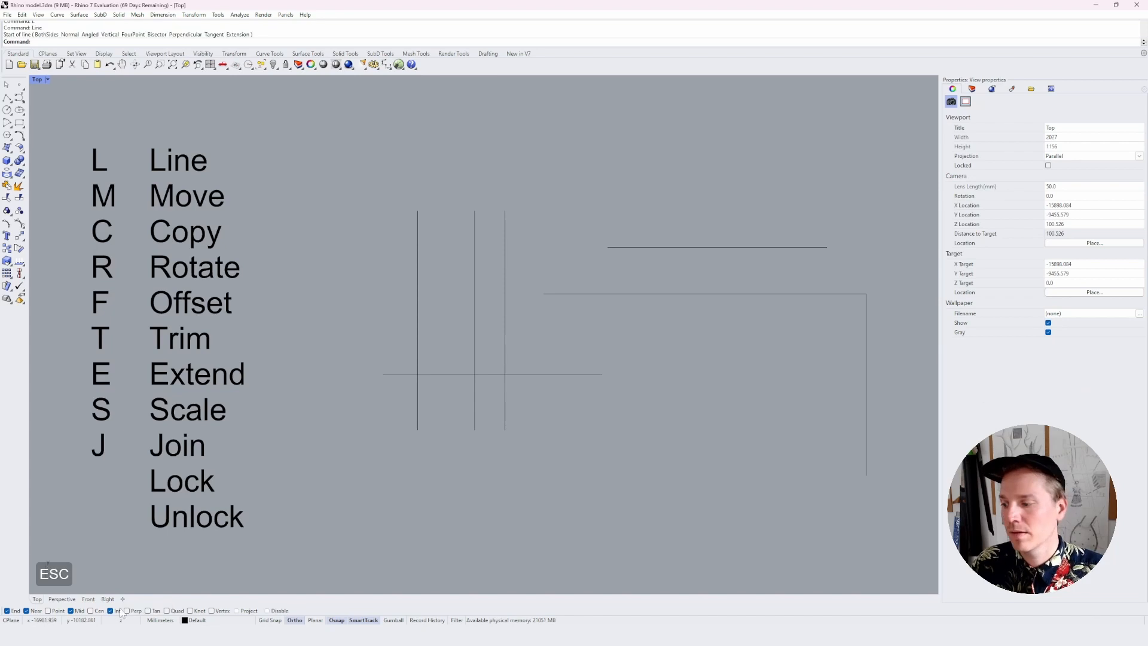
pyautogui.write('l')
pyautogui.press('Return')
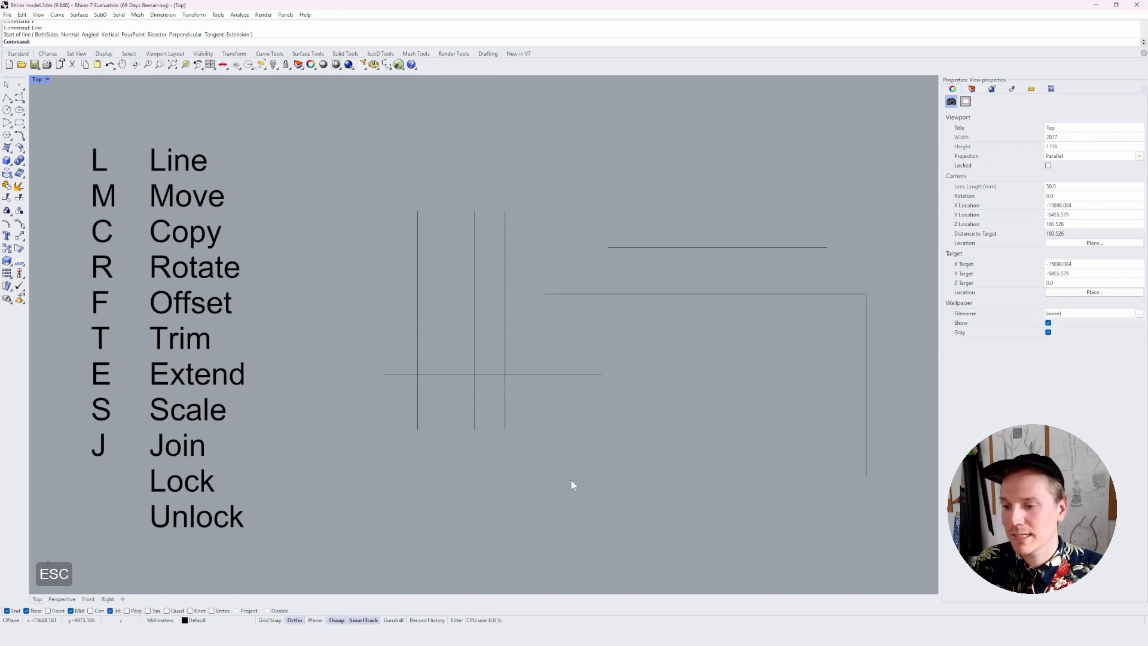
pyautogui.write('l')
pyautogui.press('Return')
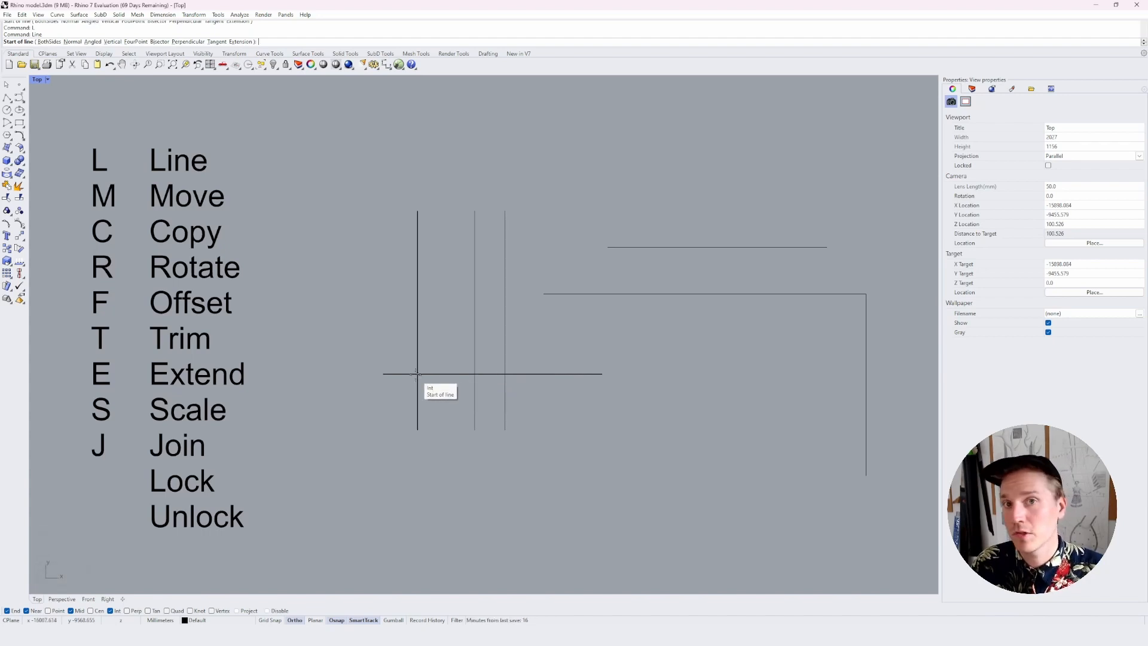
pyautogui.press('Escape')
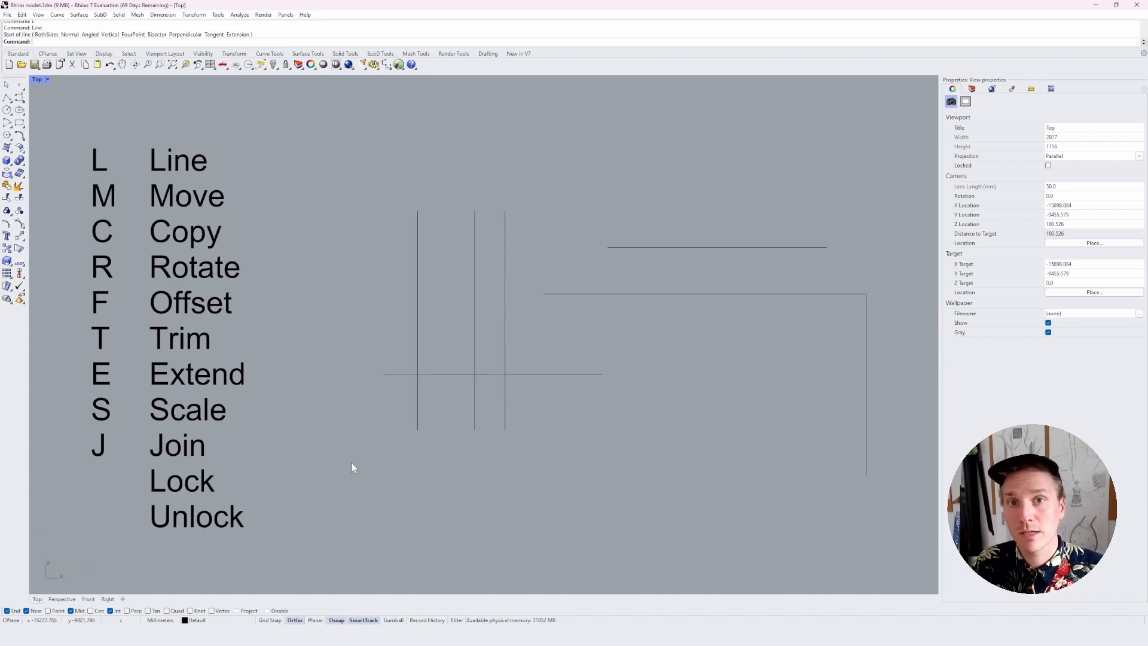
# Enable the Perp object snap
pyautogui.click(135, 611)
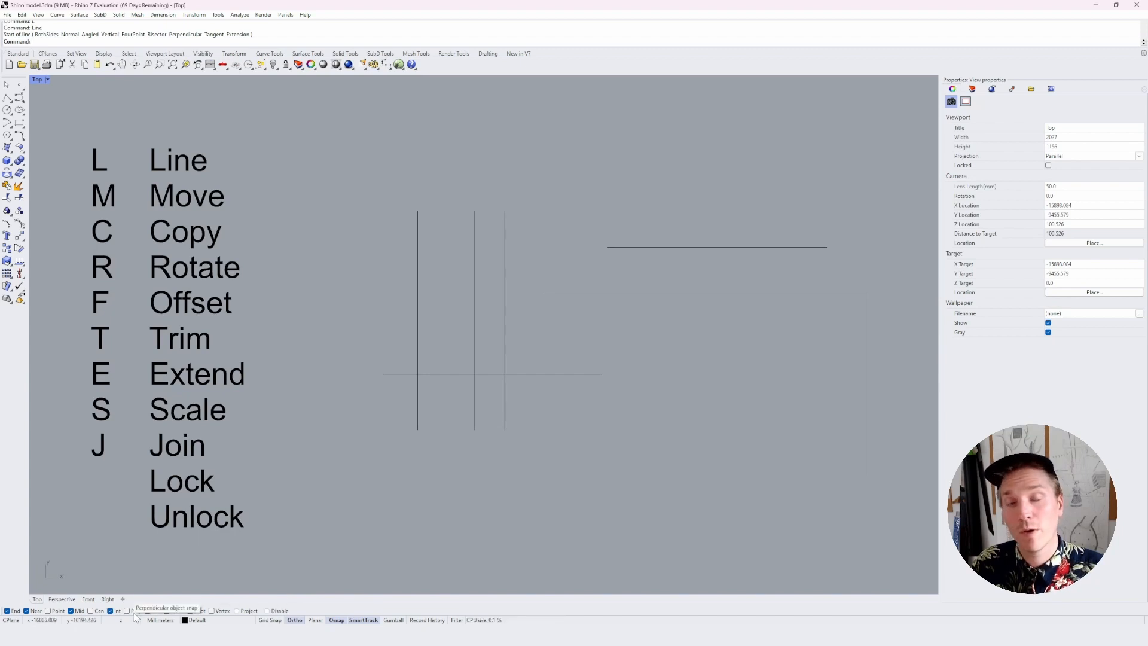
pyautogui.press('Escape')
pyautogui.press('Escape')
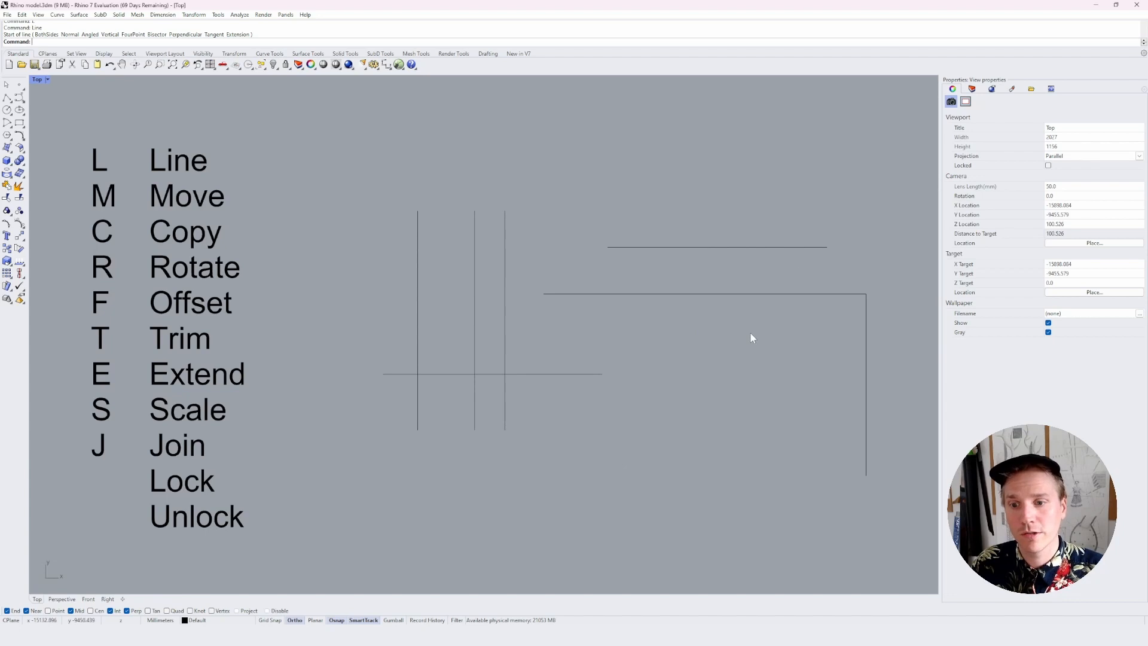
# Turn off Ortho and draw a slanted line about 547 mm long below the long horizontal line, using the L alias
pyautogui.write('L')
pyautogui.press('Return')
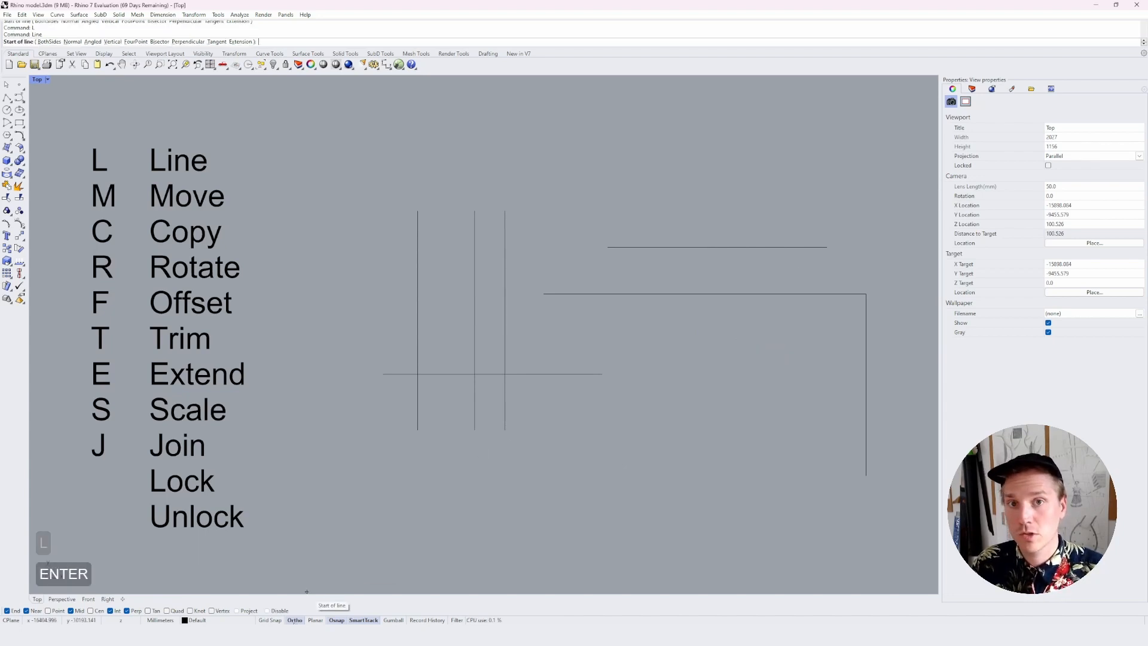
pyautogui.click(295, 622)
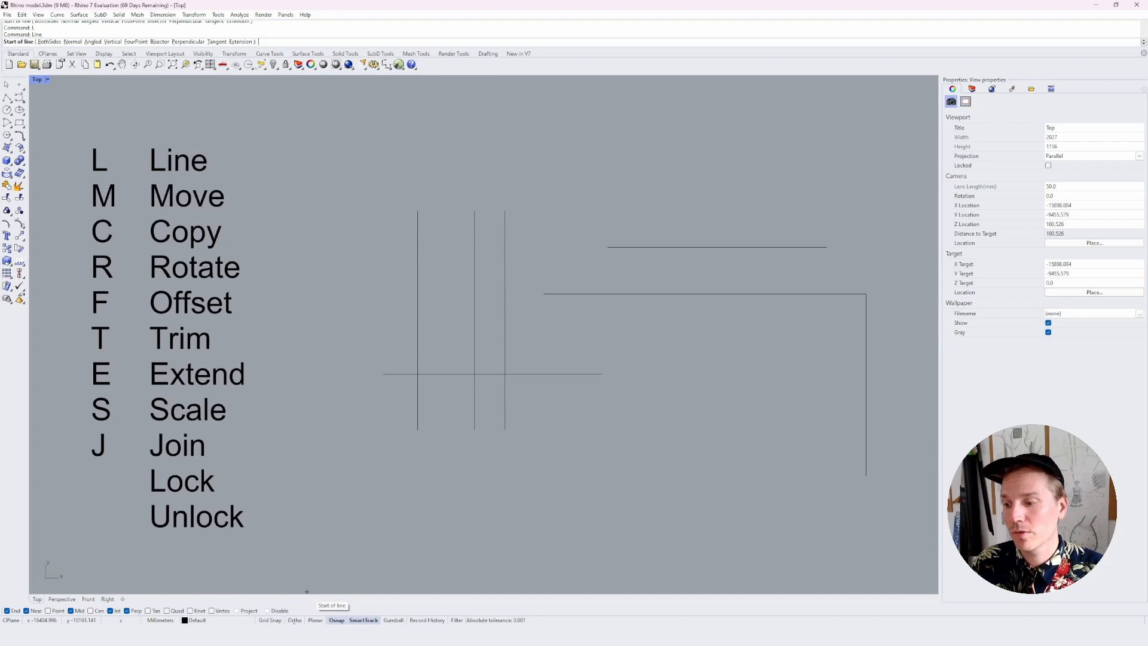
pyautogui.click(673, 321)
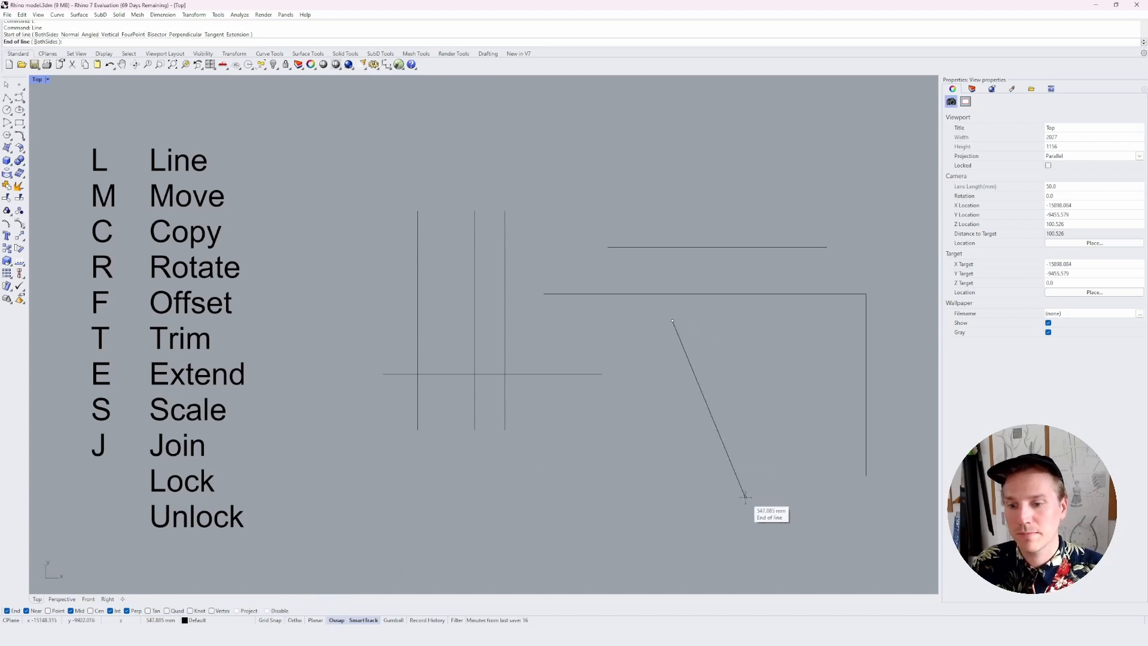
pyautogui.click(745, 496)
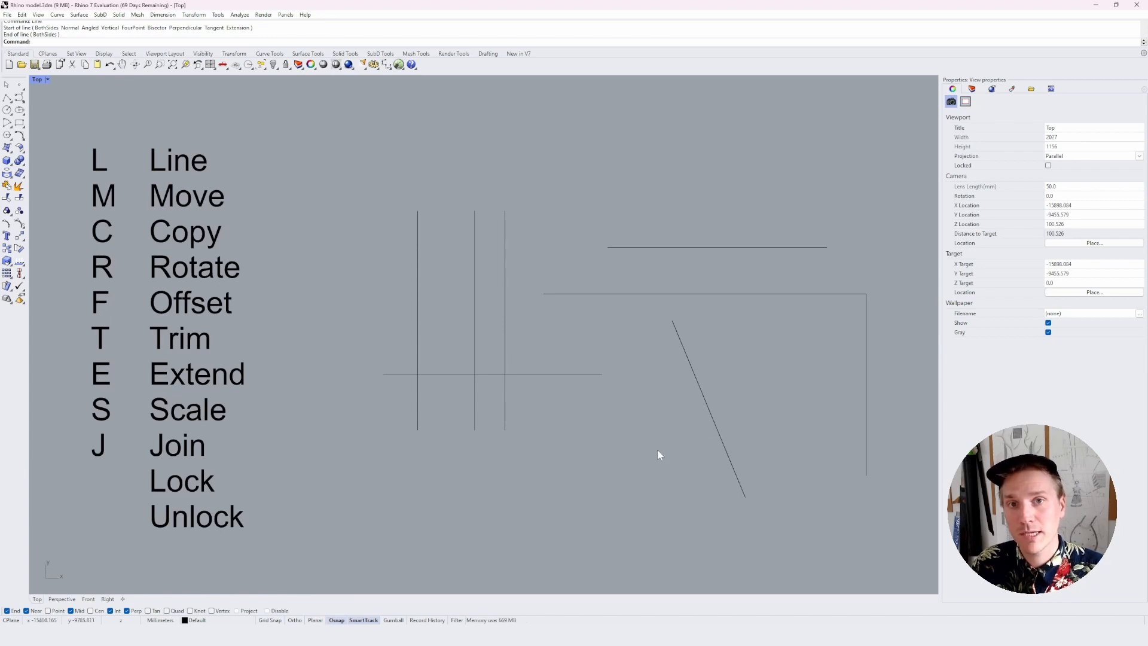
# Draw a line about 319 mm long from the open area below up to the slanted line, ending on its Perp snap
pyautogui.write('l')
pyautogui.press('Return')
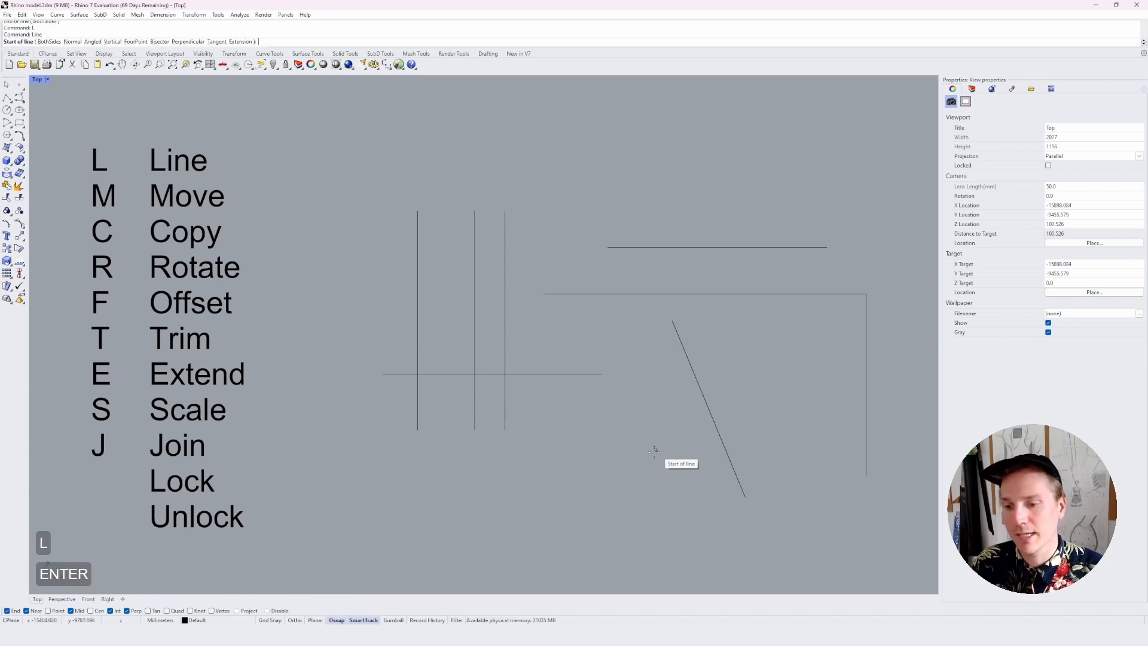
pyautogui.click(612, 466)
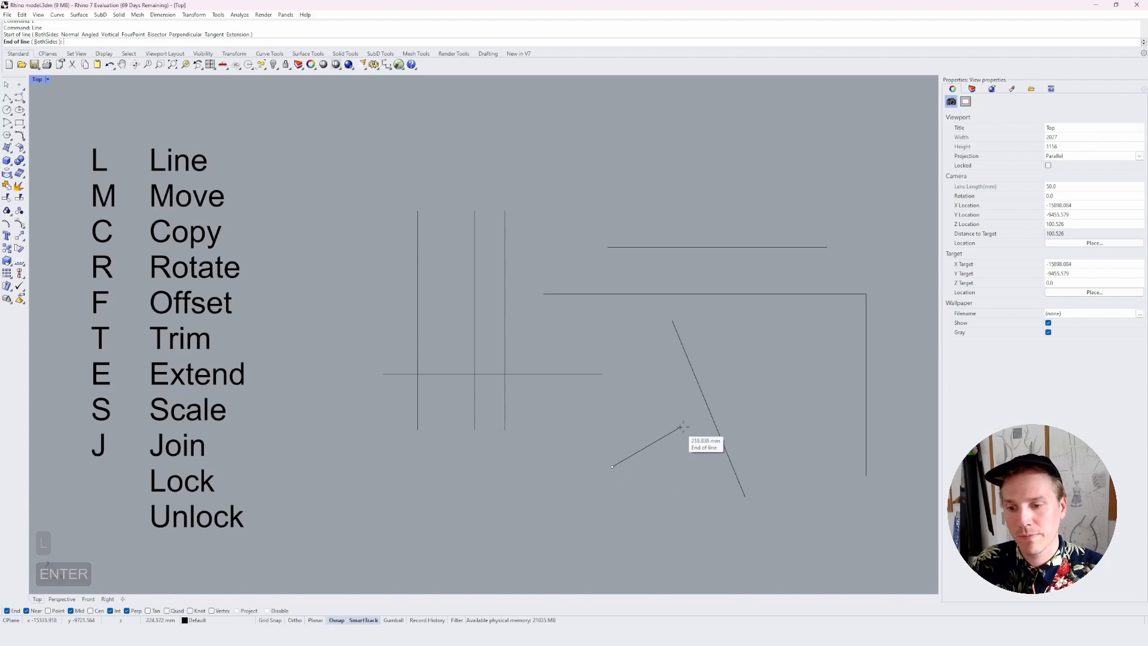
pyautogui.click(716, 424)
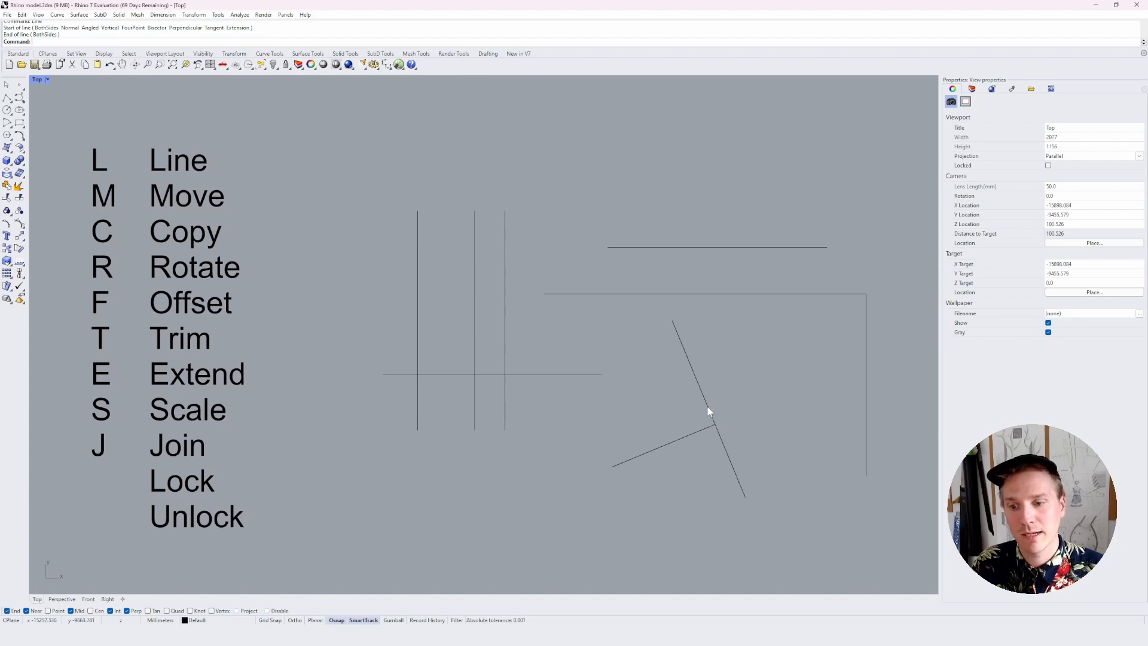
pyautogui.click(711, 411)
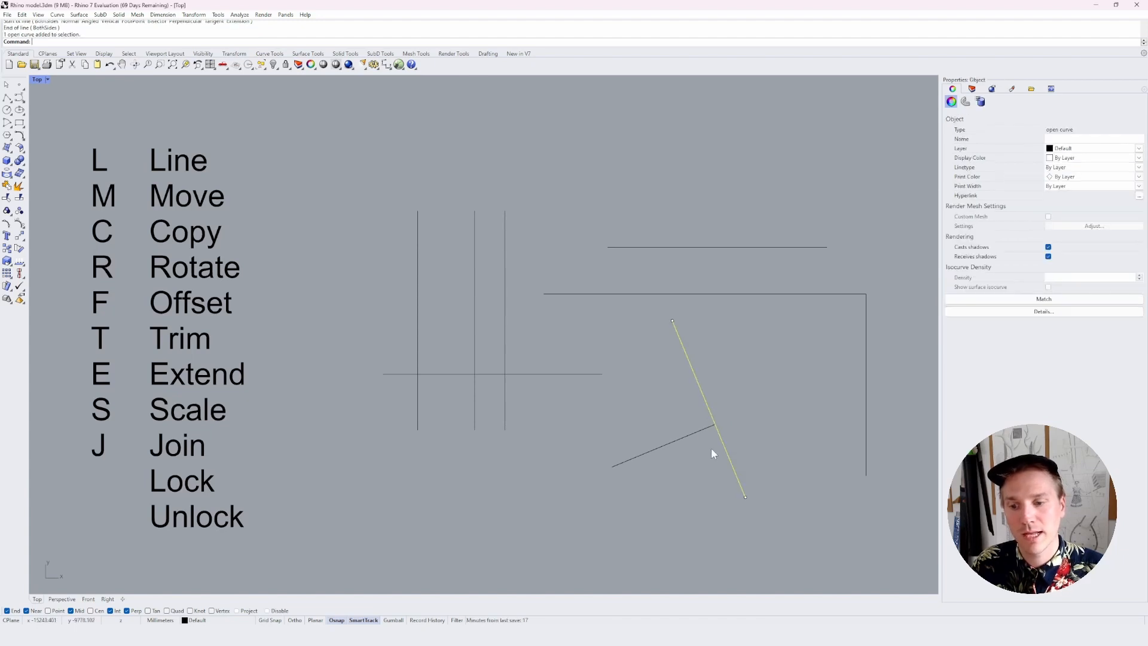
pyautogui.click(505, 501)
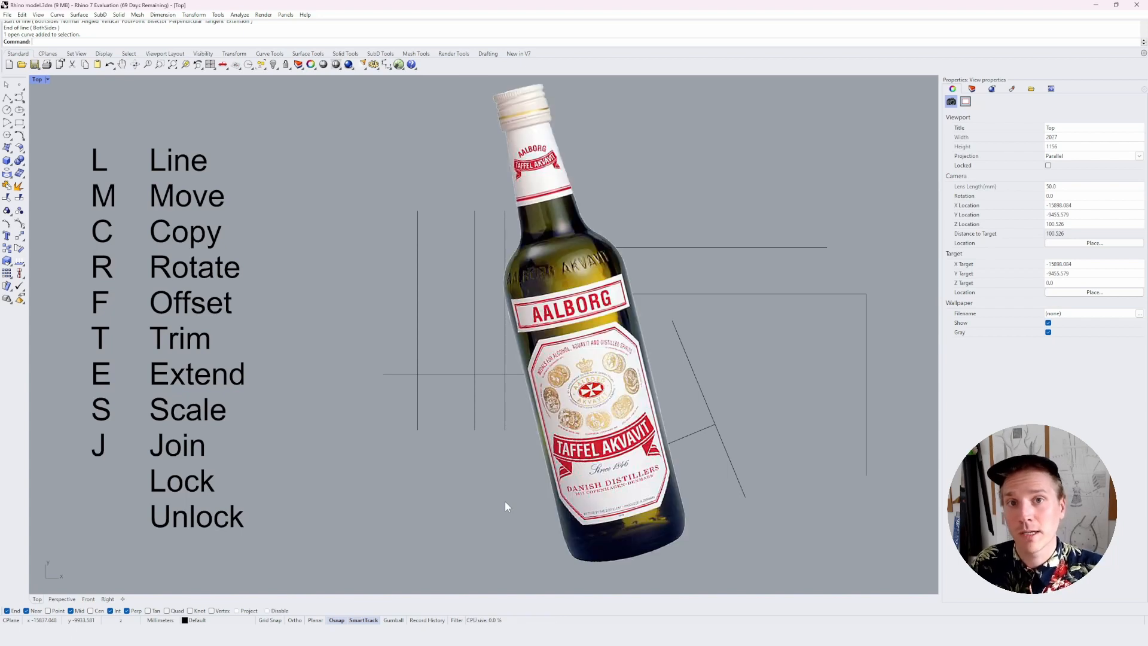
# Leave only the End and Near object snaps enabled and turn Ortho back on
pyautogui.click(267, 611)
pyautogui.click(337, 620)
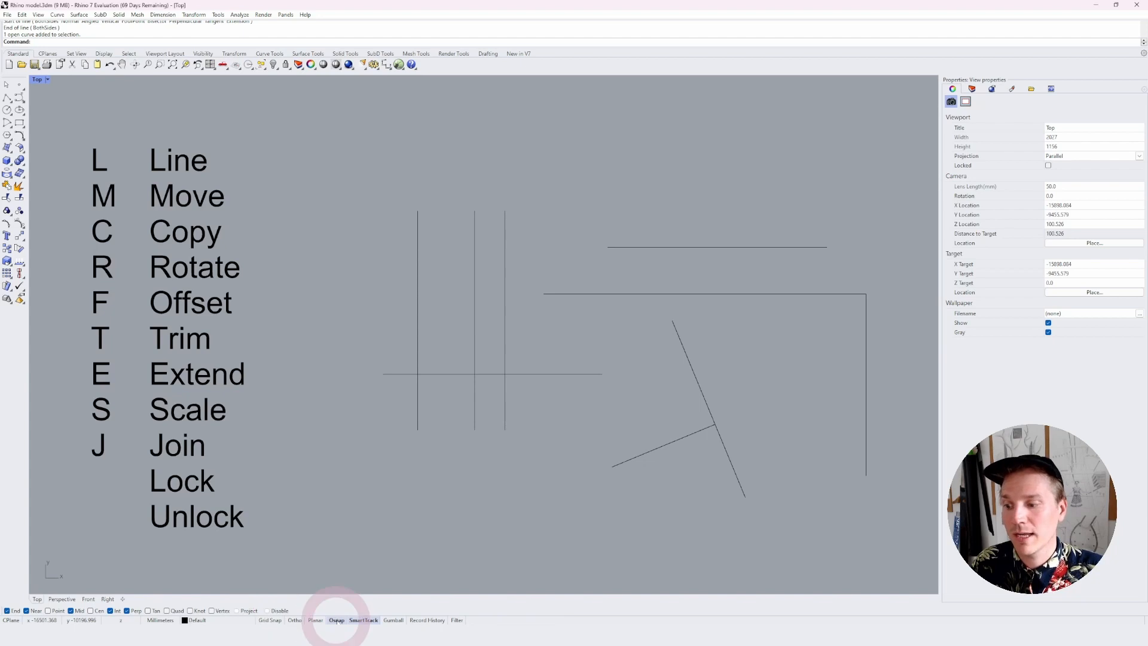
pyautogui.click(336, 620)
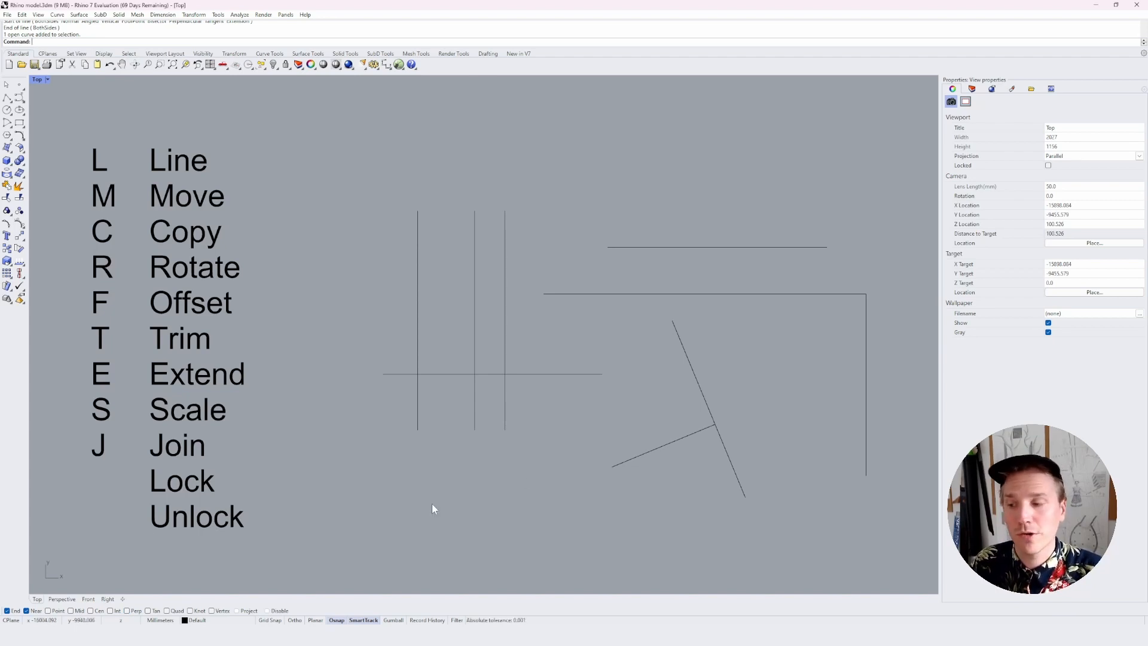
pyautogui.click(295, 621)
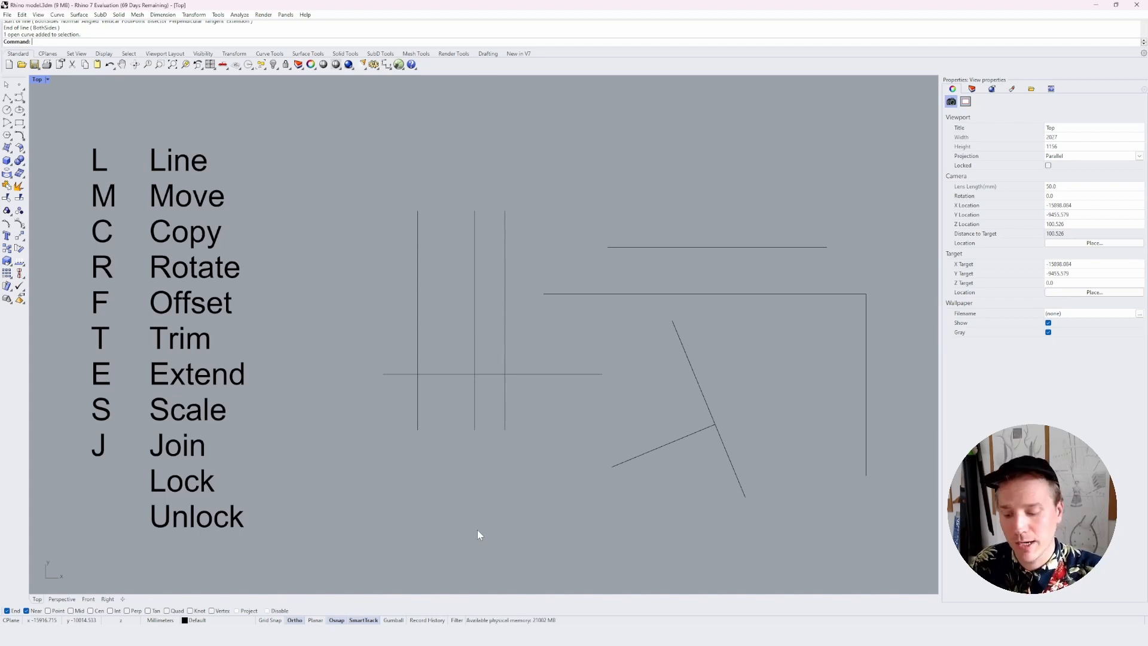
# Try SmartTrack with the Line command, tracking horizontally from the upper endpoint of the third vertical line
pyautogui.write('L')
pyautogui.press('Return')
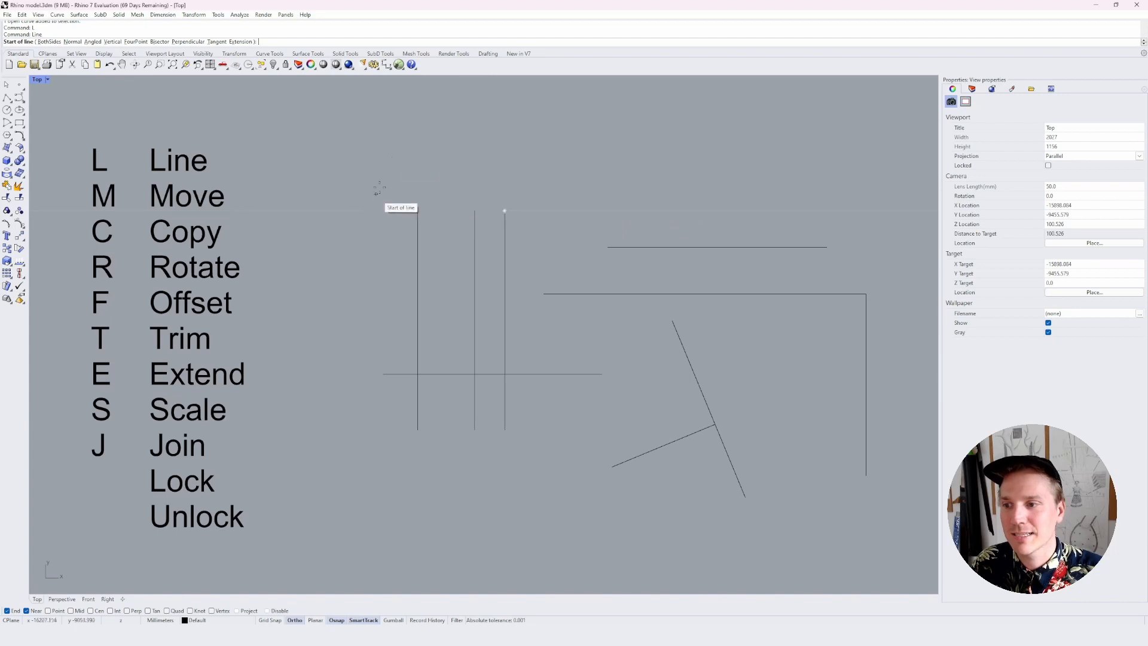
pyautogui.press('Escape')
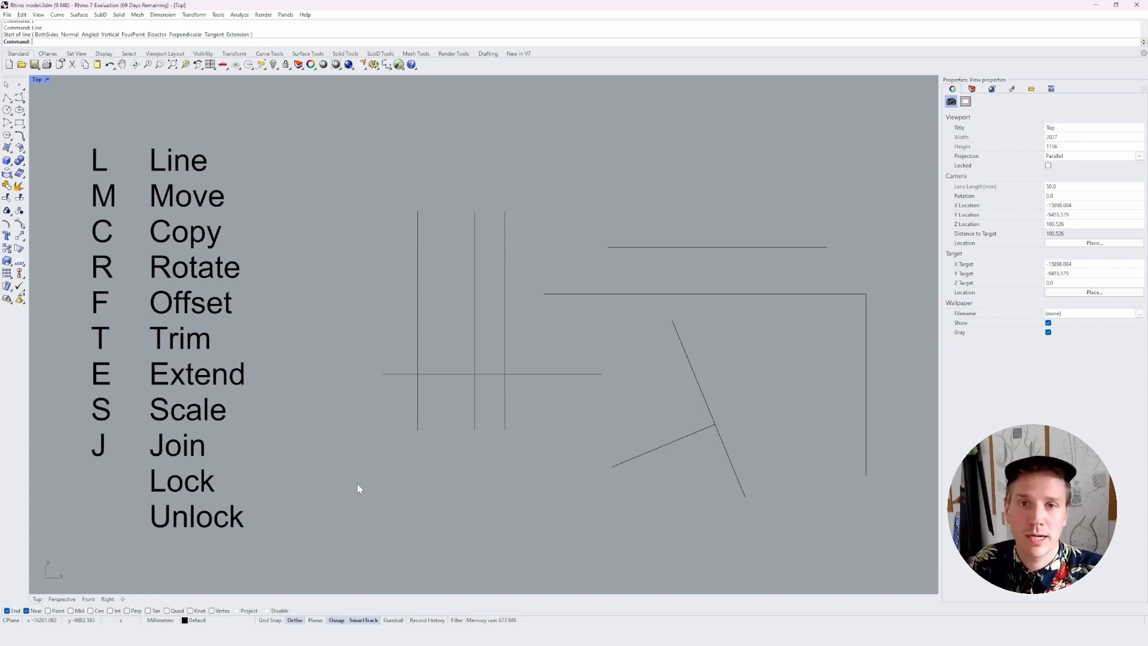
pyautogui.press('Escape')
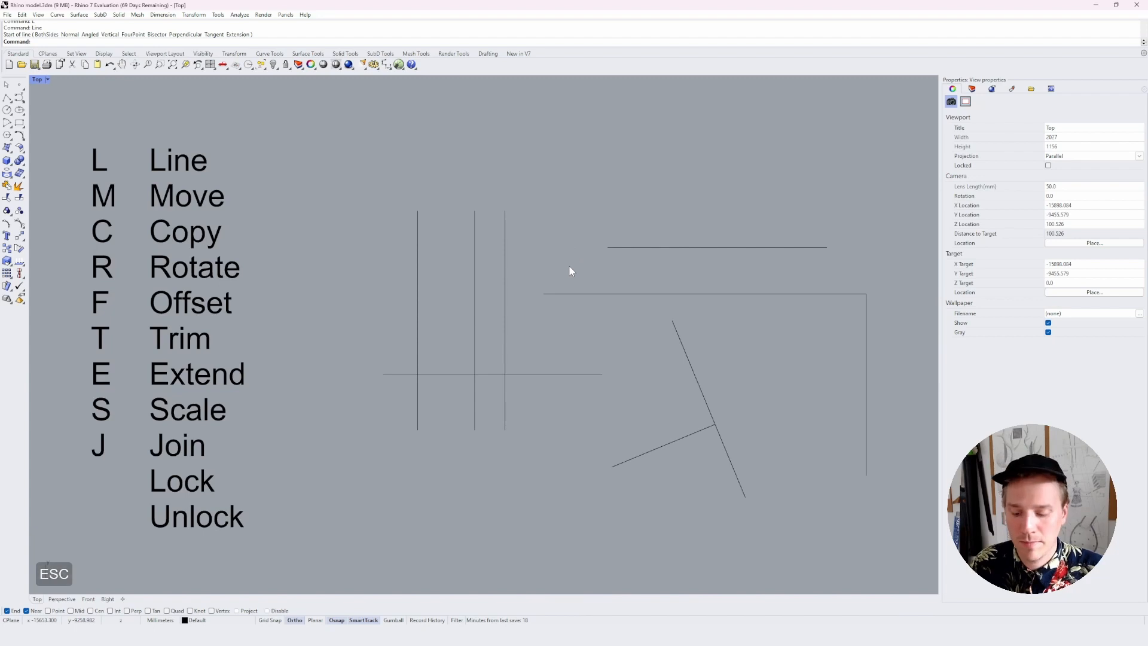
# Draw a vertical line about 104 mm up from the upper horizontal line's left end, SmartTrack-aligned with the tops of the three vertical lines
pyautogui.press('l')
pyautogui.press('space')
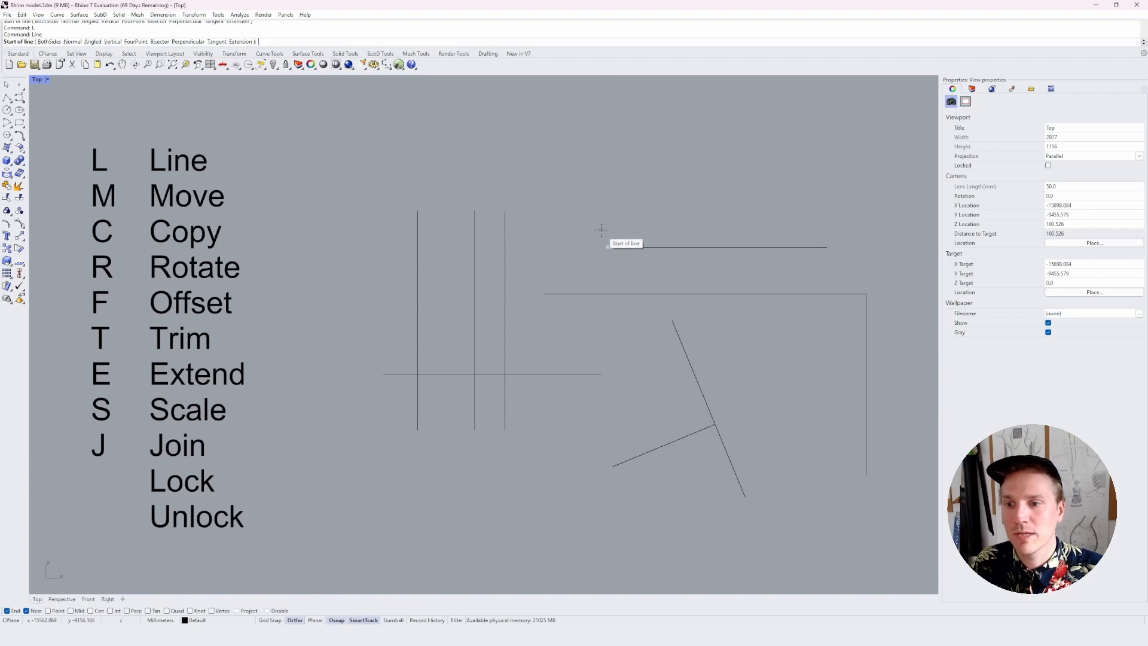
pyautogui.click(607, 247)
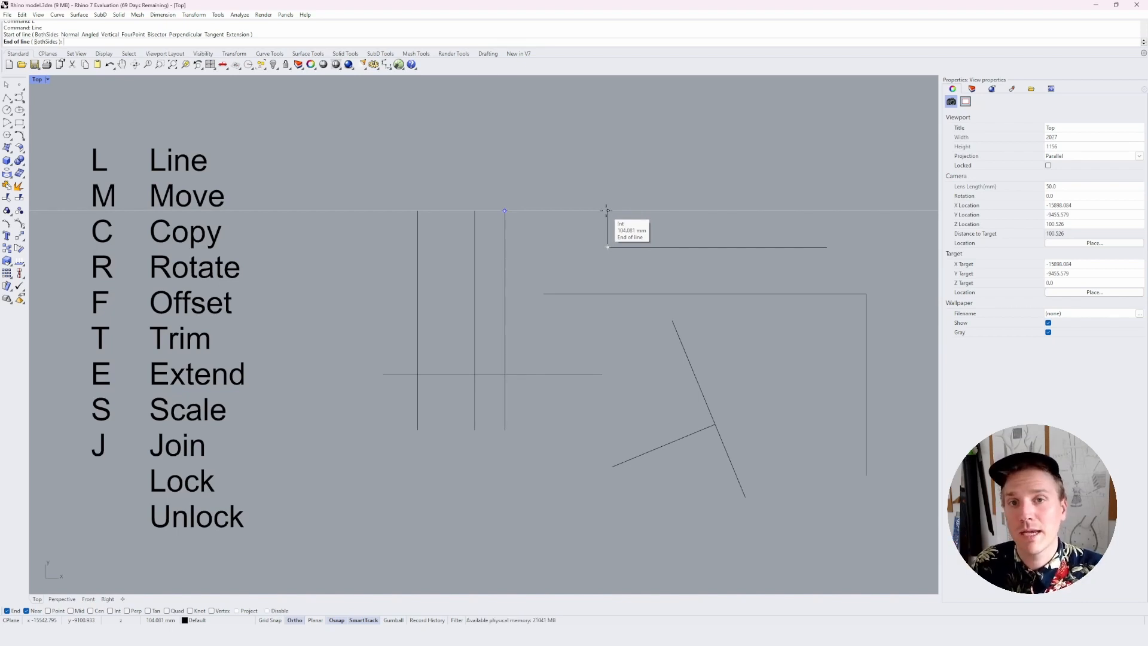
pyautogui.click(607, 211)
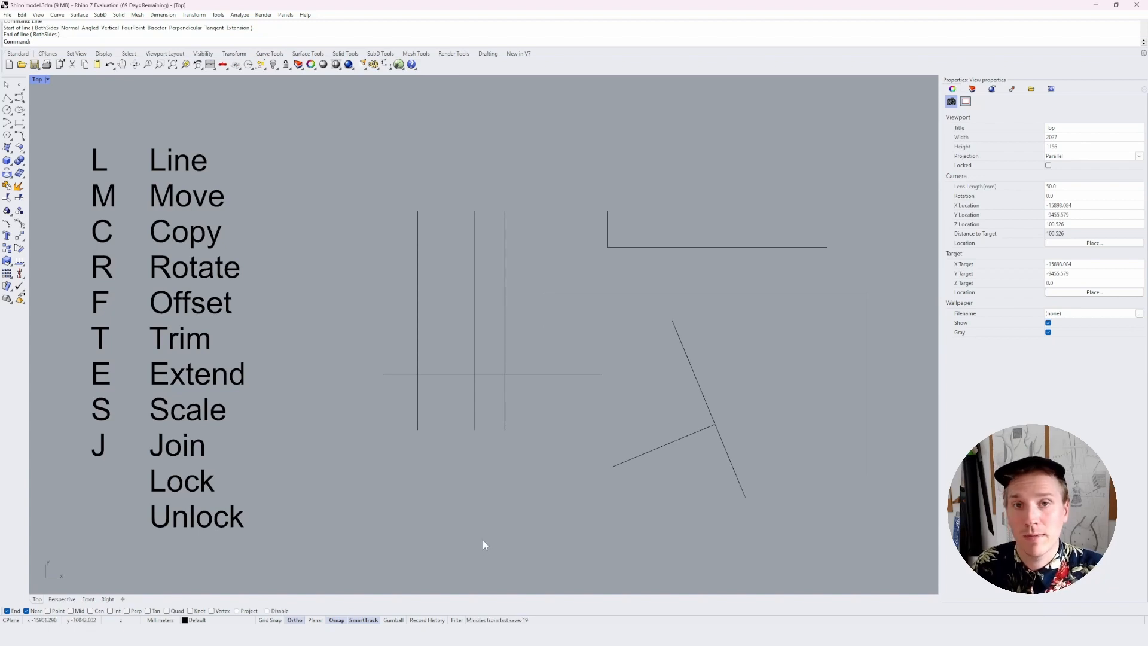
# Turn off SmartTrack
pyautogui.click(364, 620)
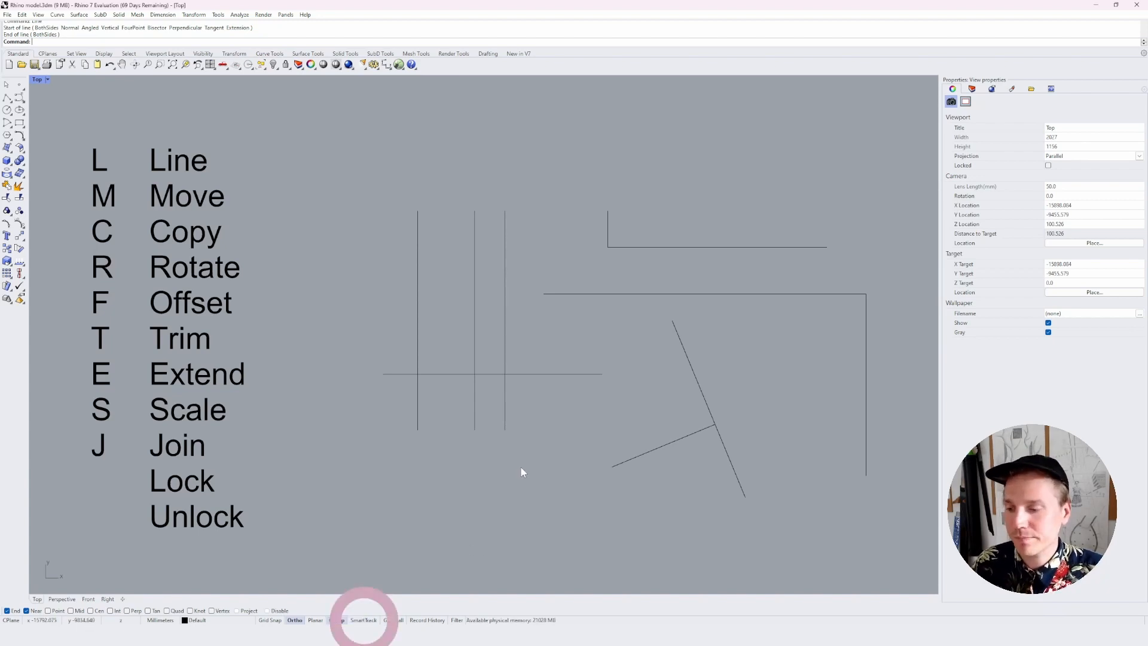